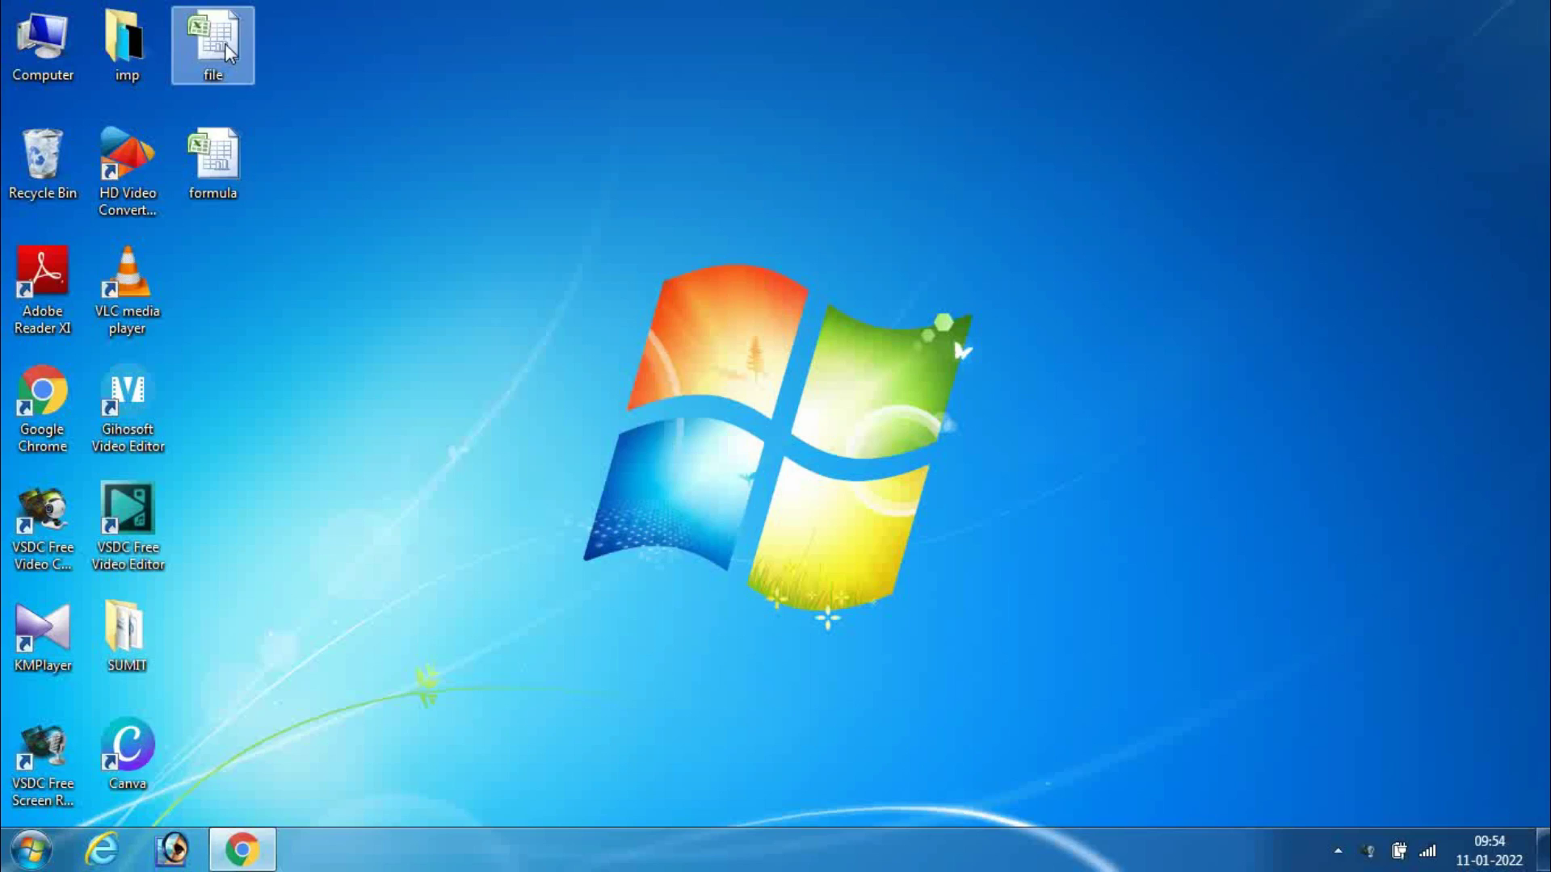
Open the 'file' workbook from the desktop in Excel.
{"action": "double_click", "coordinate": [226, 50]}
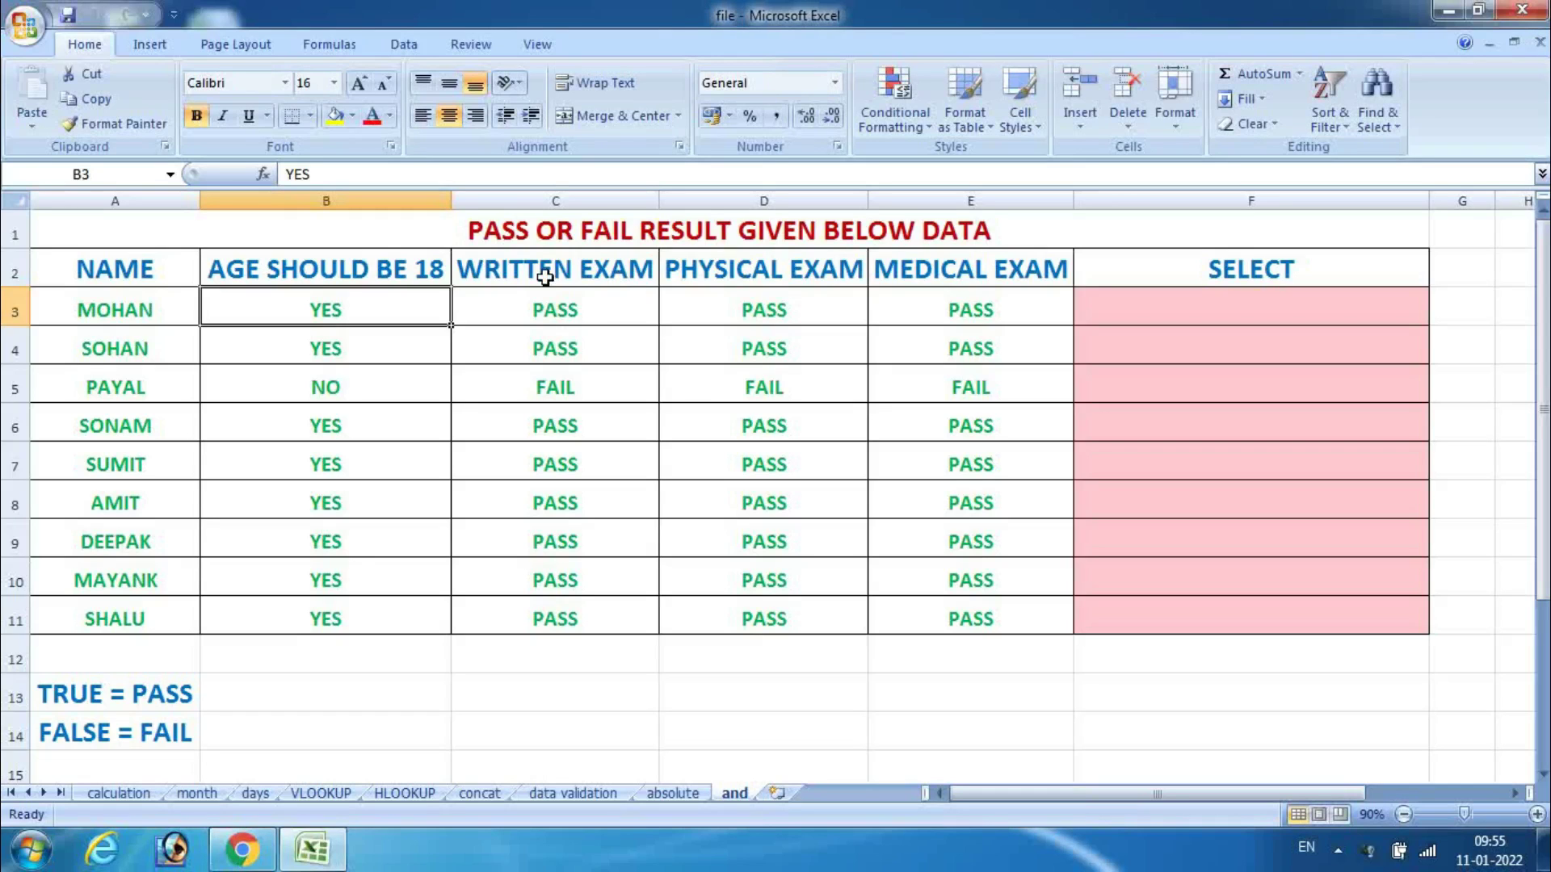
{"action": "left_click", "coordinate": [548, 235]}
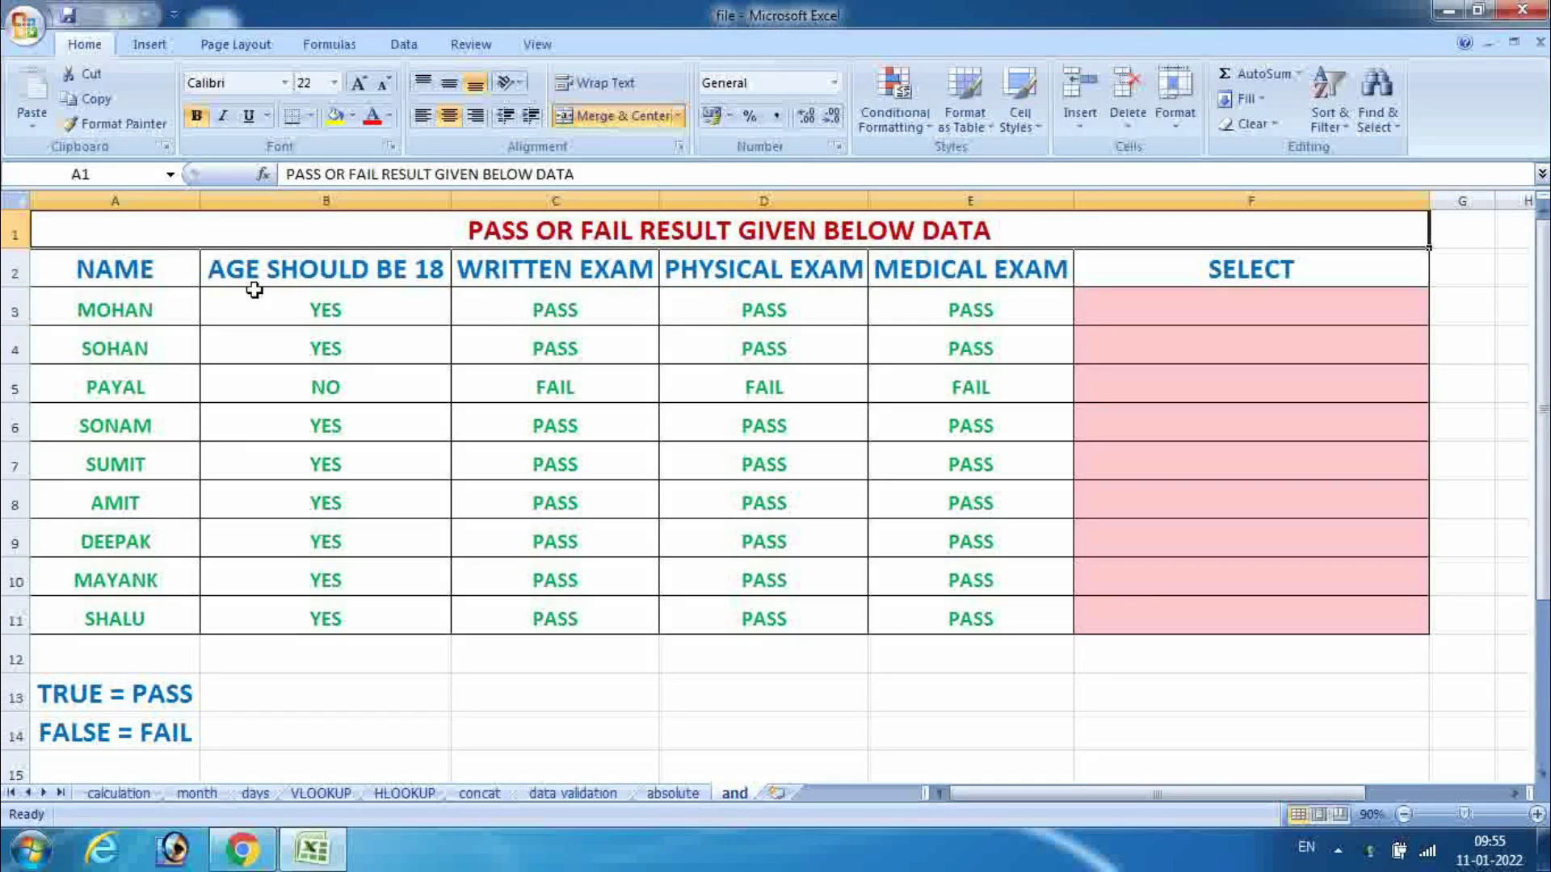
{"action": "left_click", "coordinate": [145, 278]}
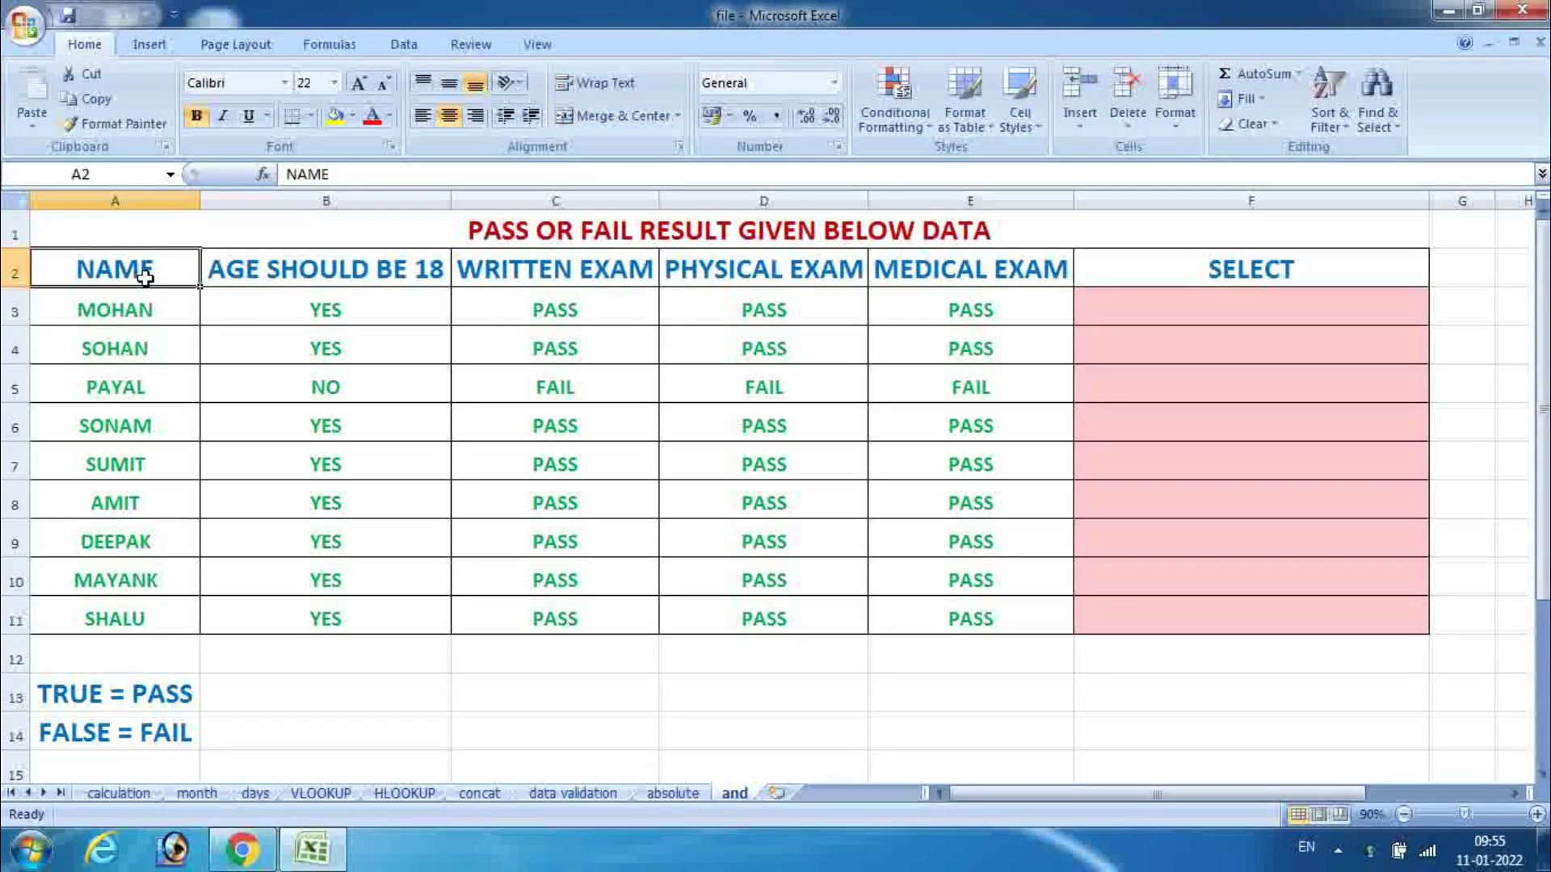
{"action": "left_click", "coordinate": [281, 278]}
{"action": "left_click", "coordinate": [516, 278]}
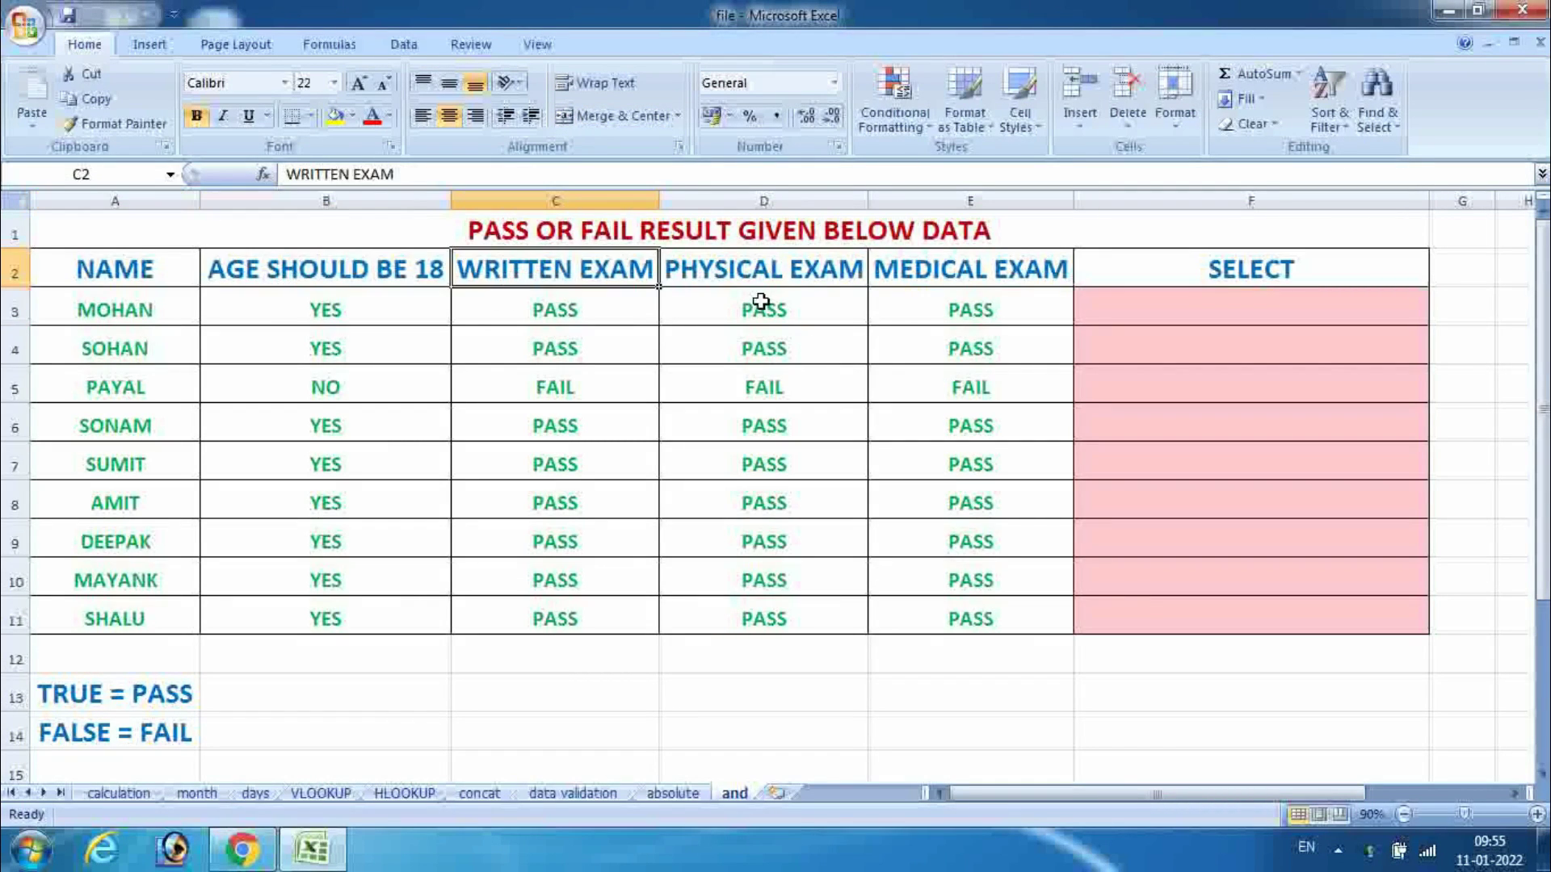
{"action": "left_click", "coordinate": [761, 274]}
{"action": "left_click", "coordinate": [933, 278]}
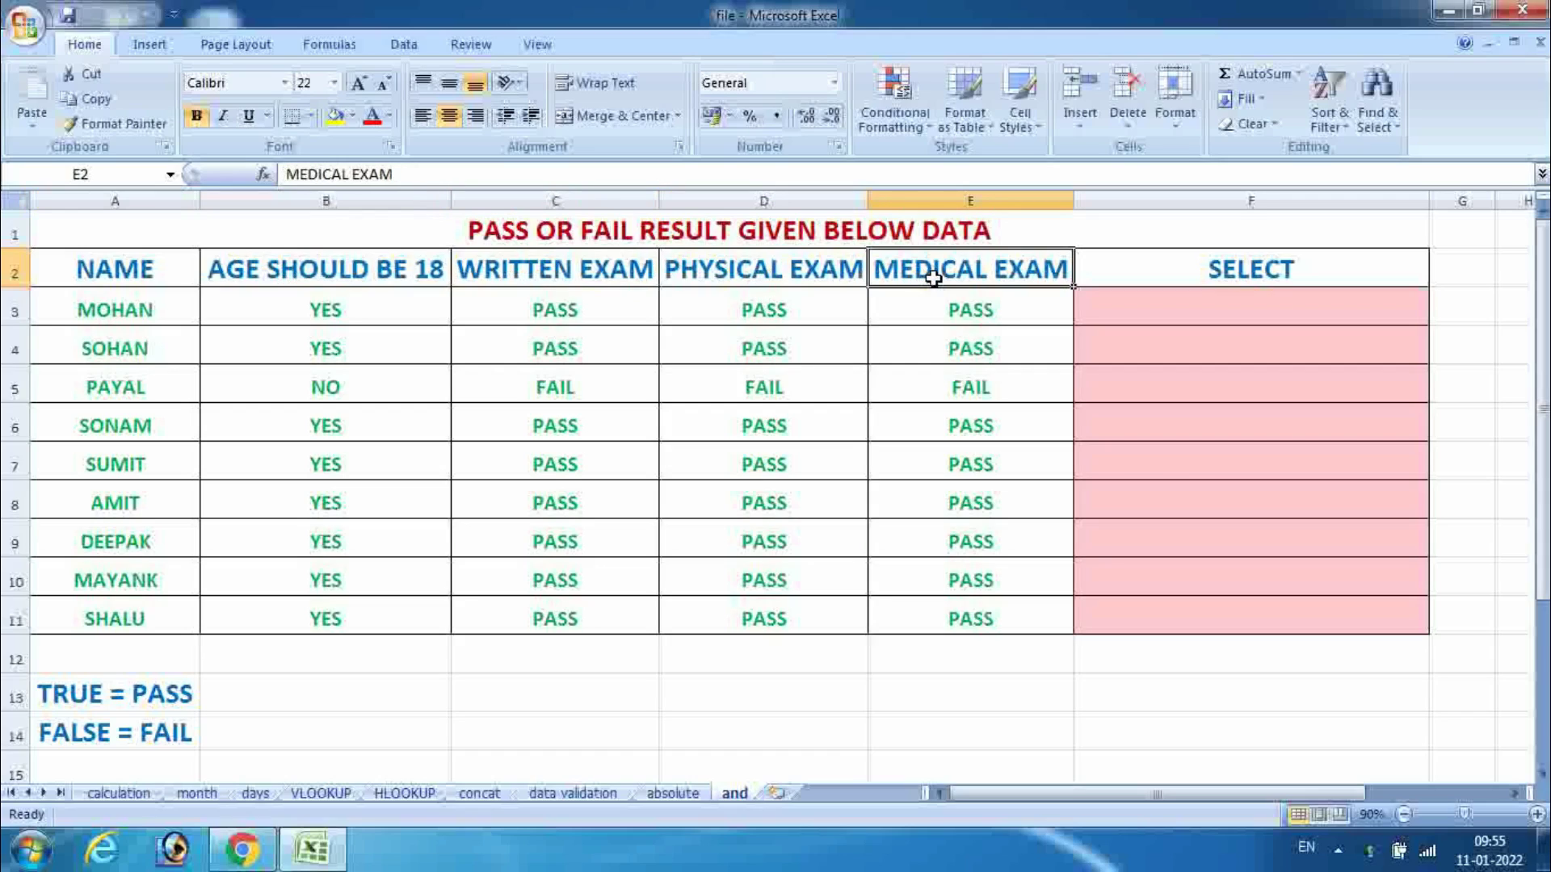
{"action": "left_click", "coordinate": [1126, 269]}
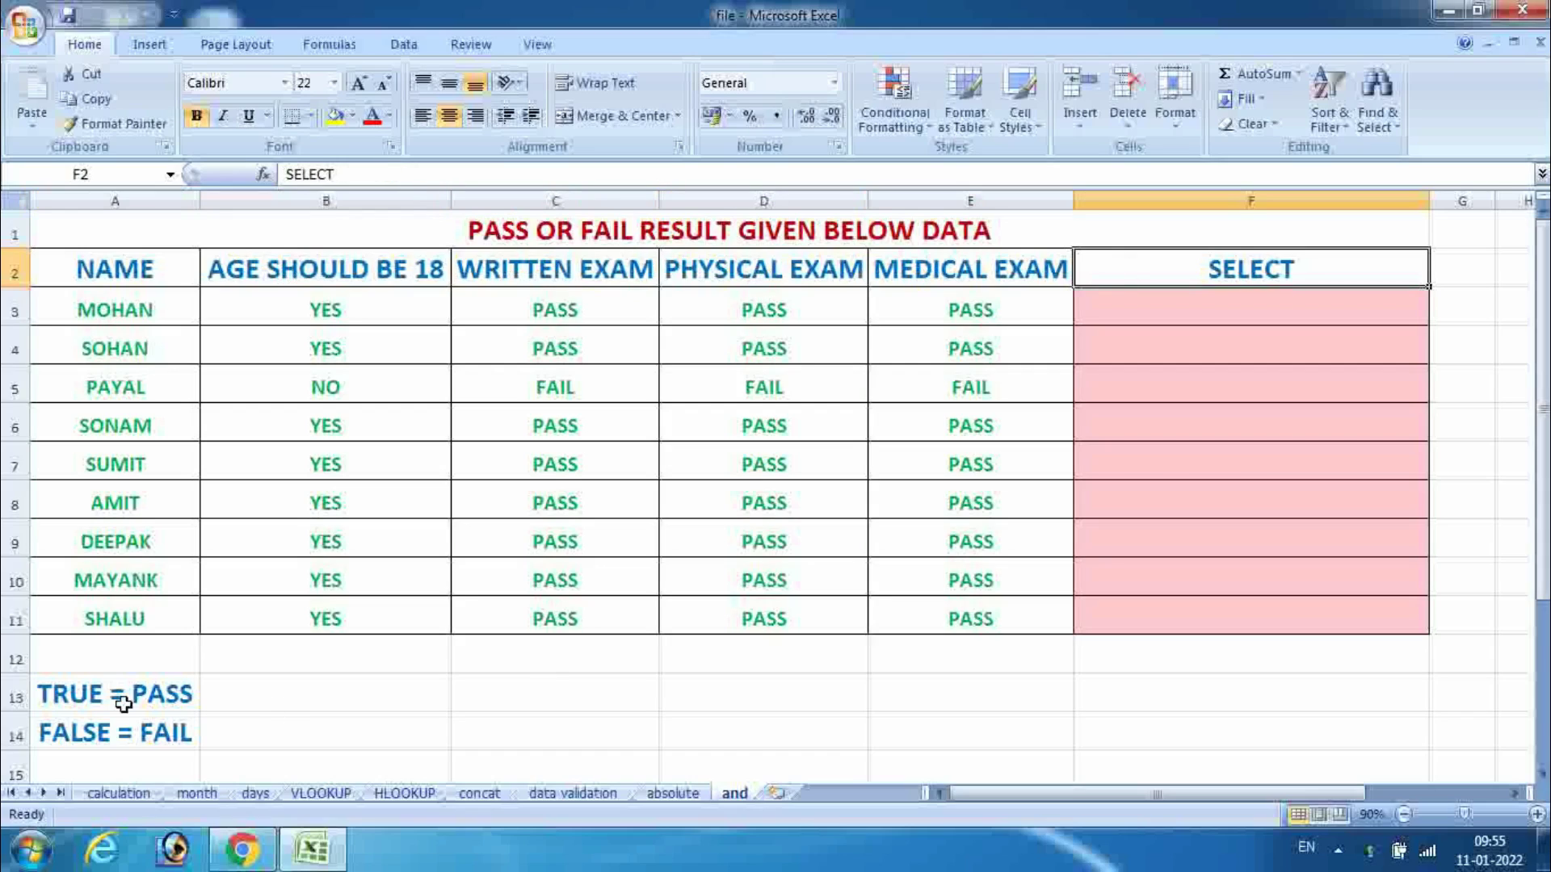
{"action": "left_click", "coordinate": [89, 698]}
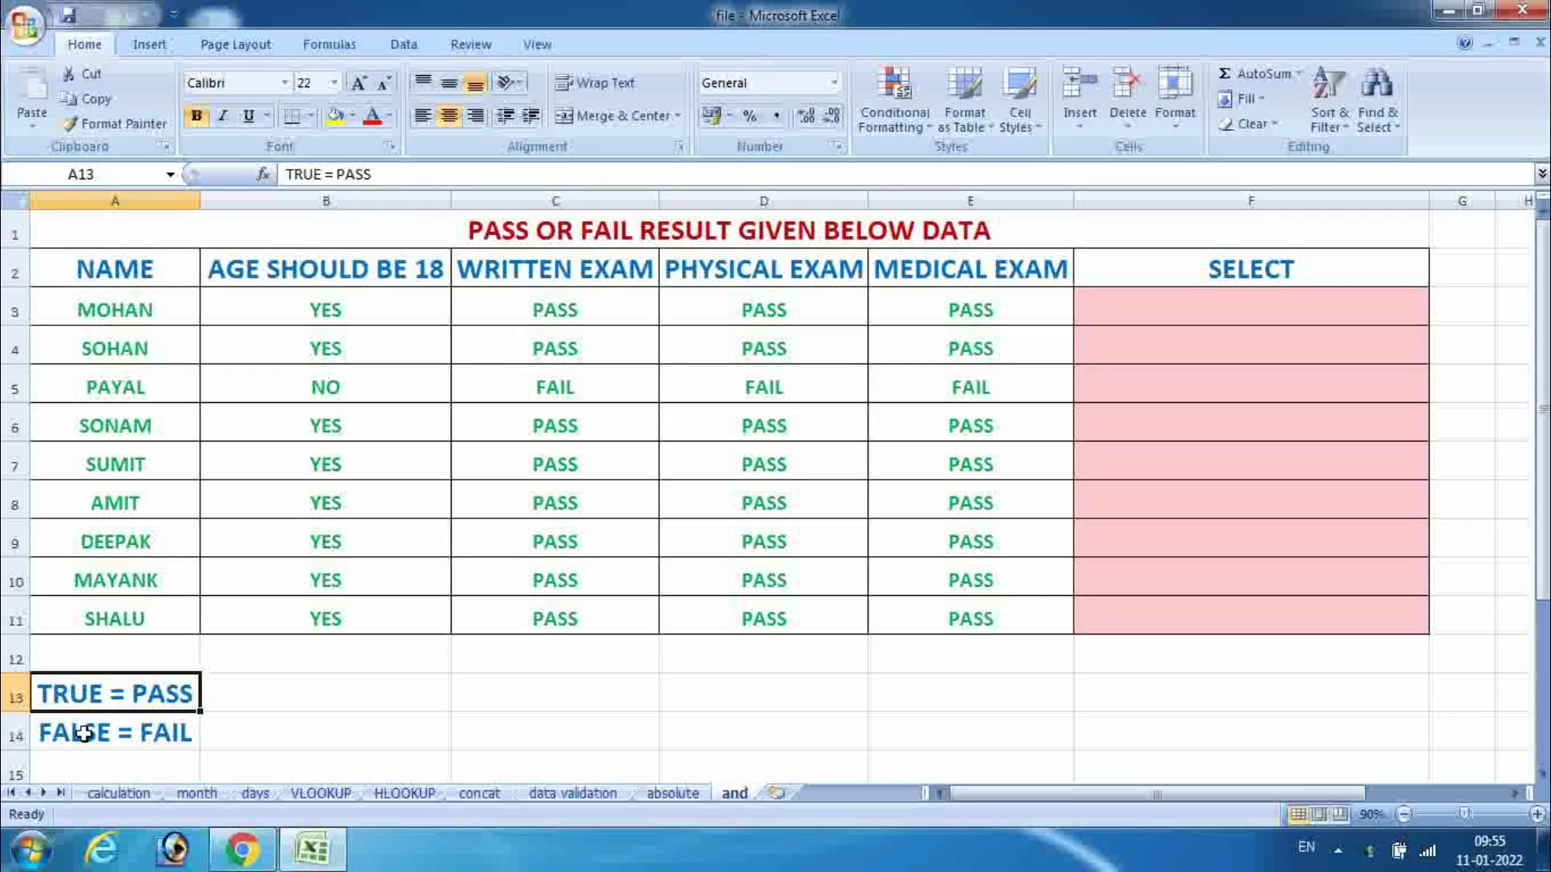
{"action": "left_click", "coordinate": [84, 733]}
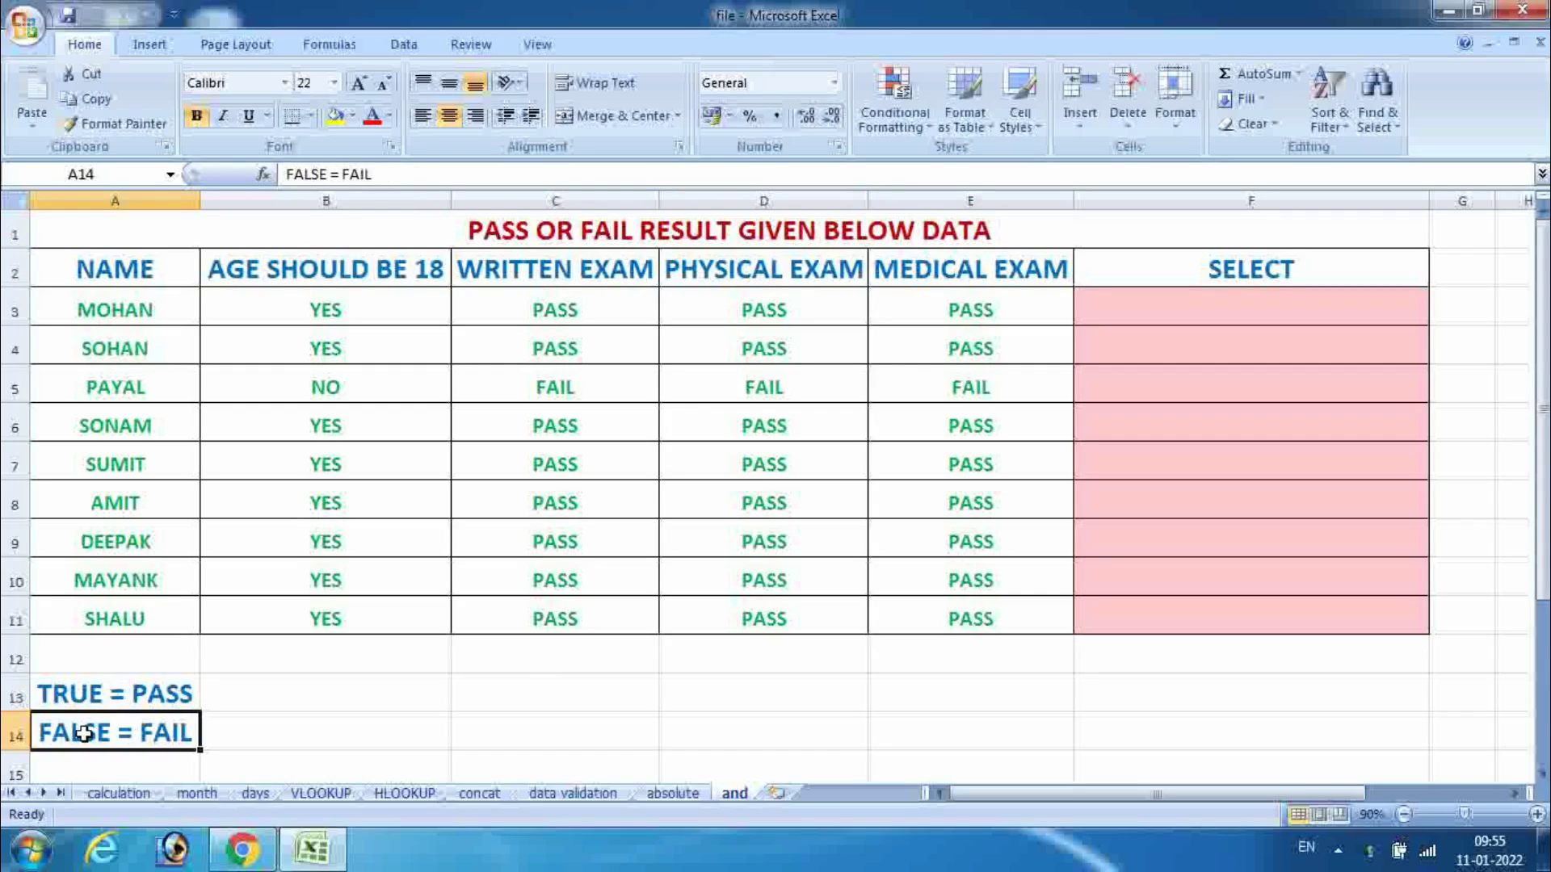
{"action": "left_click", "coordinate": [1181, 315]}
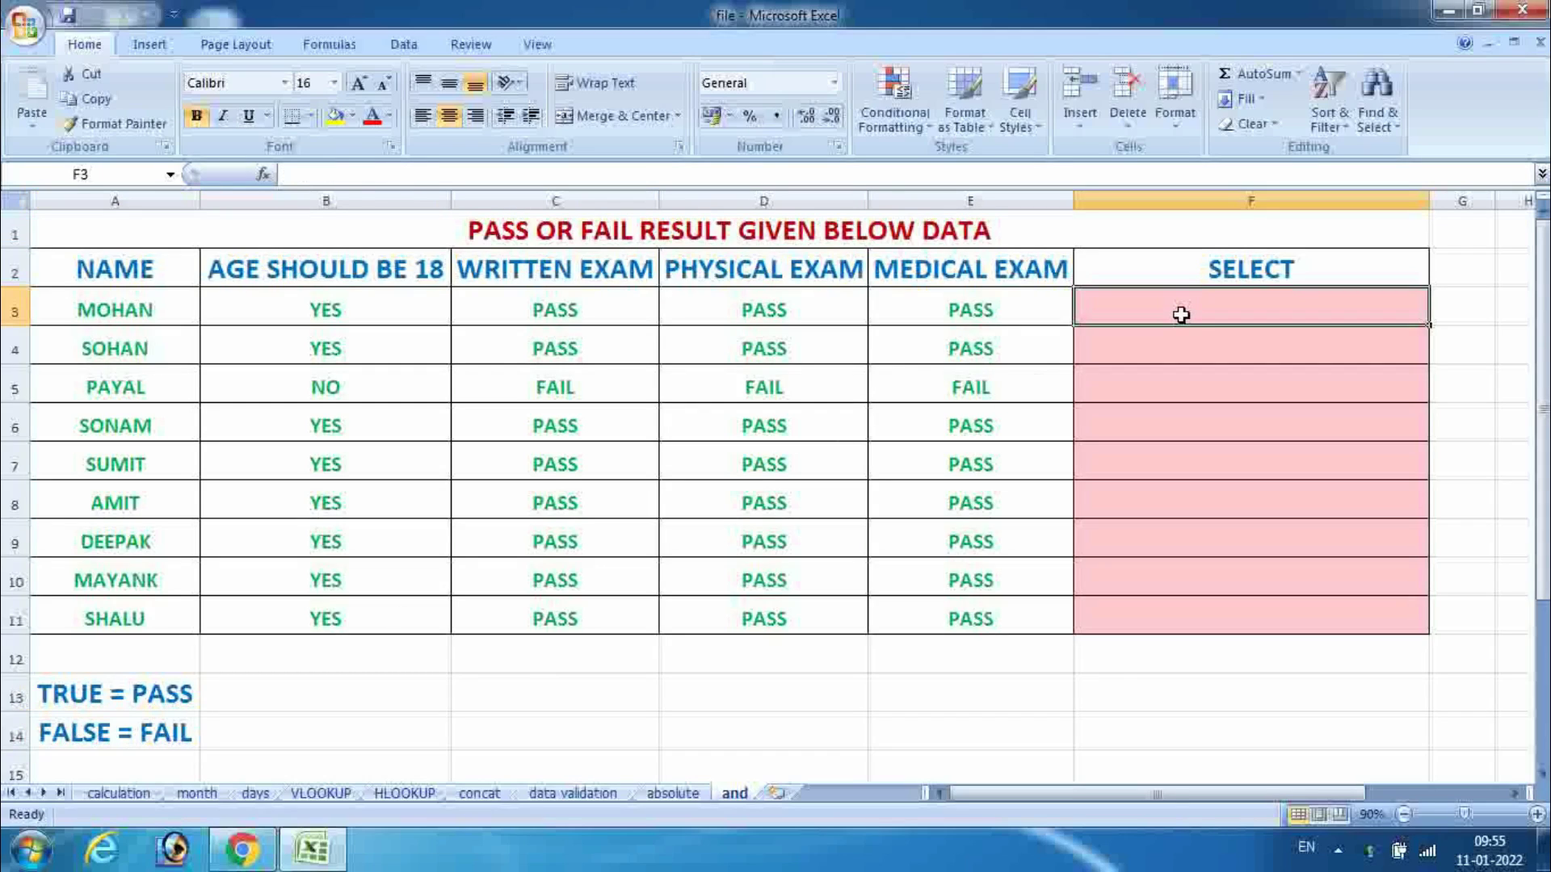
Begin F3's formula as =and(B3="yes", with the first condition on B3.
{"action": "type", "text": "="}
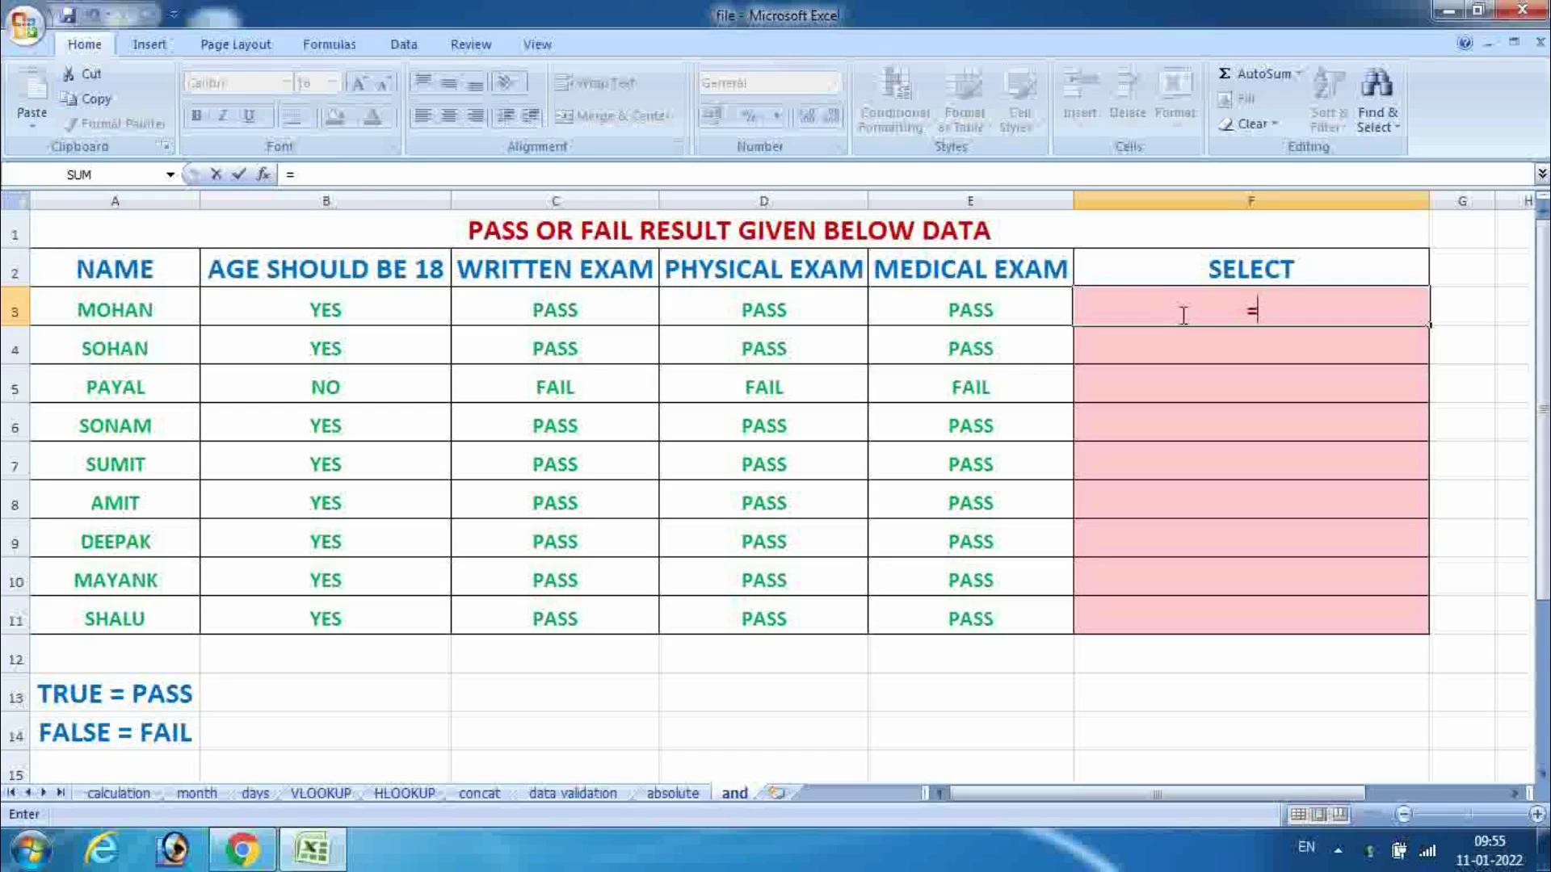
{"action": "type", "text": "and"}
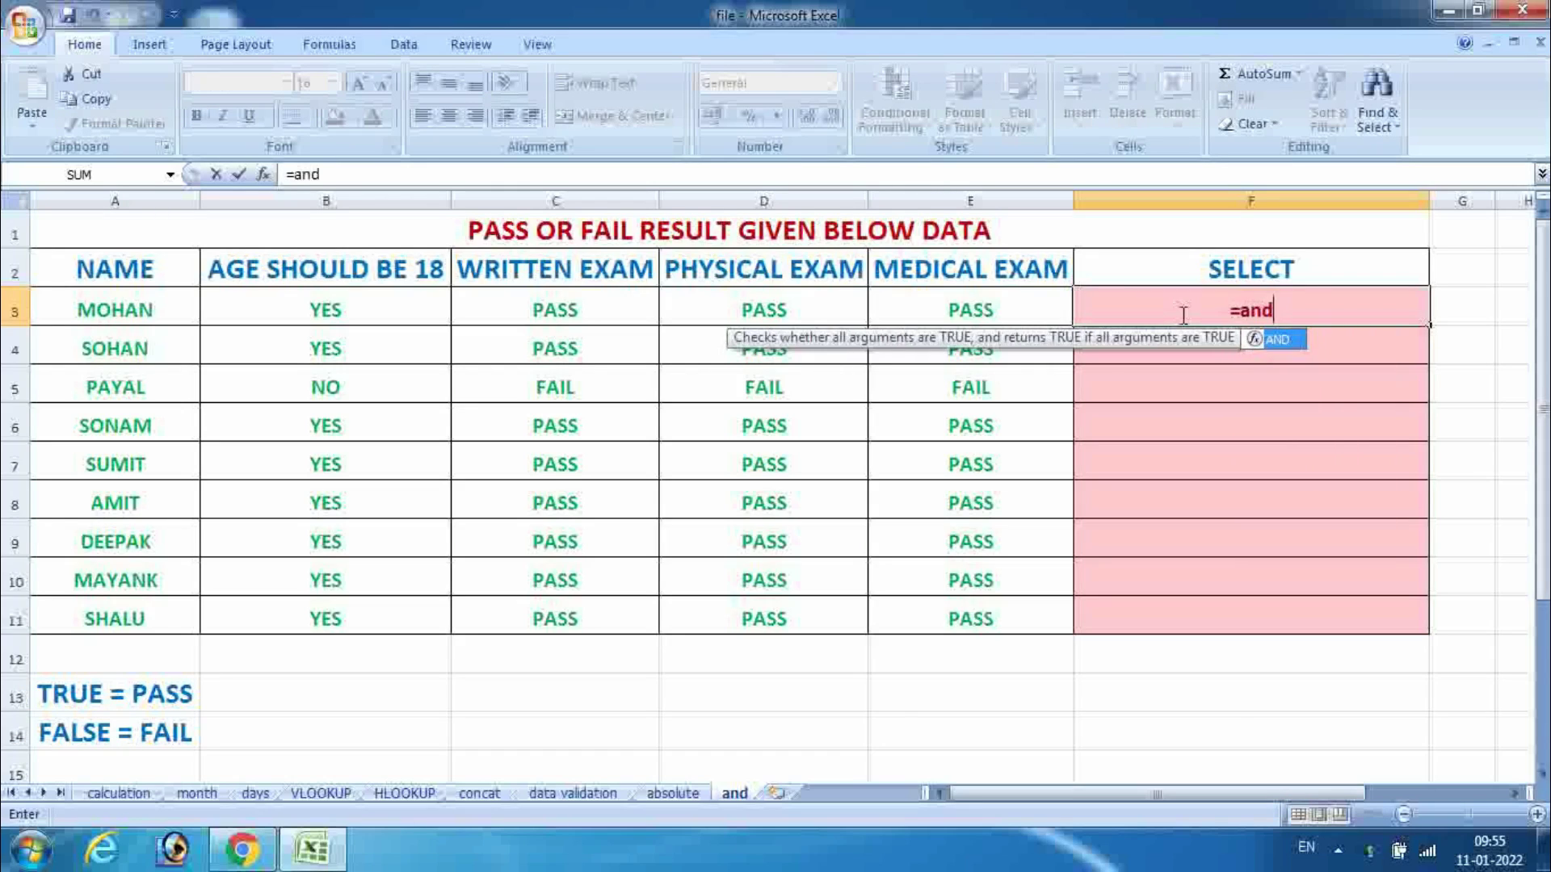
{"action": "type", "text": "("}
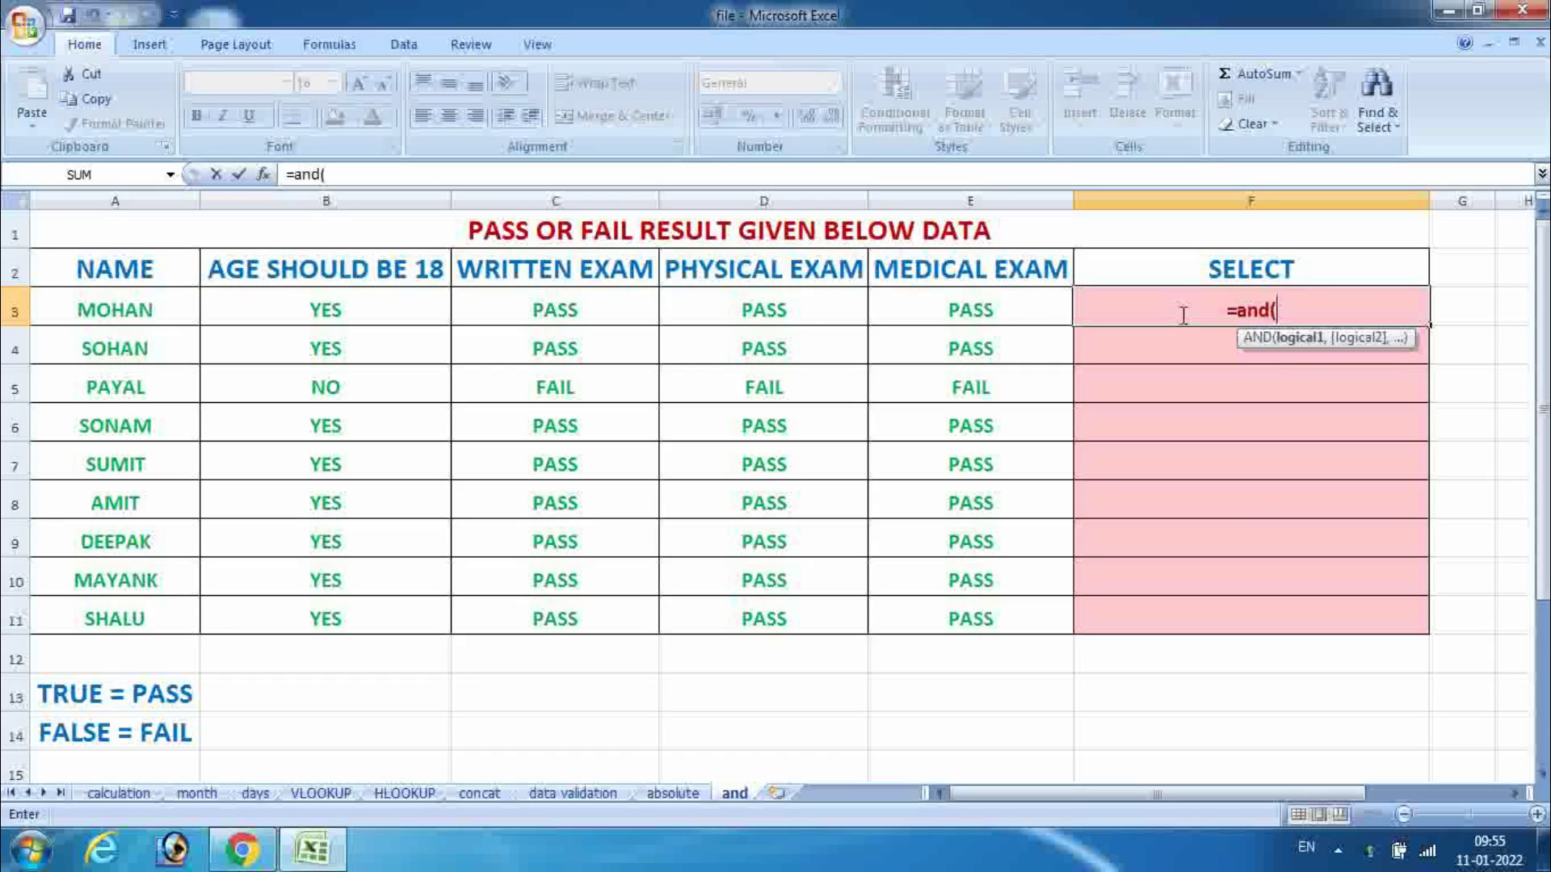
{"action": "left_click", "coordinate": [414, 304]}
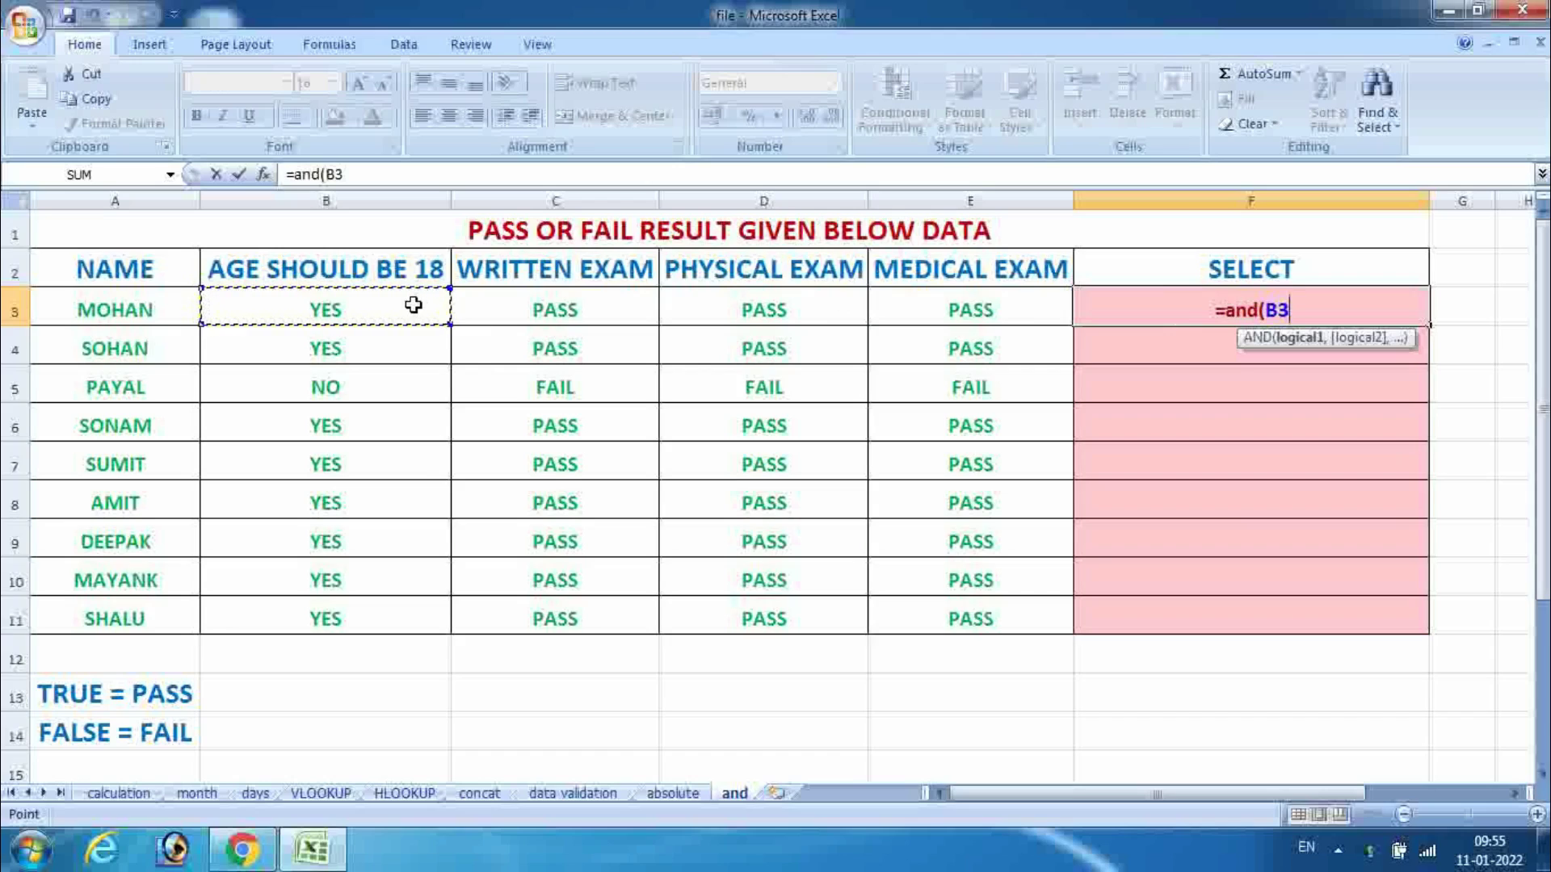
{"action": "type", "text": "="}
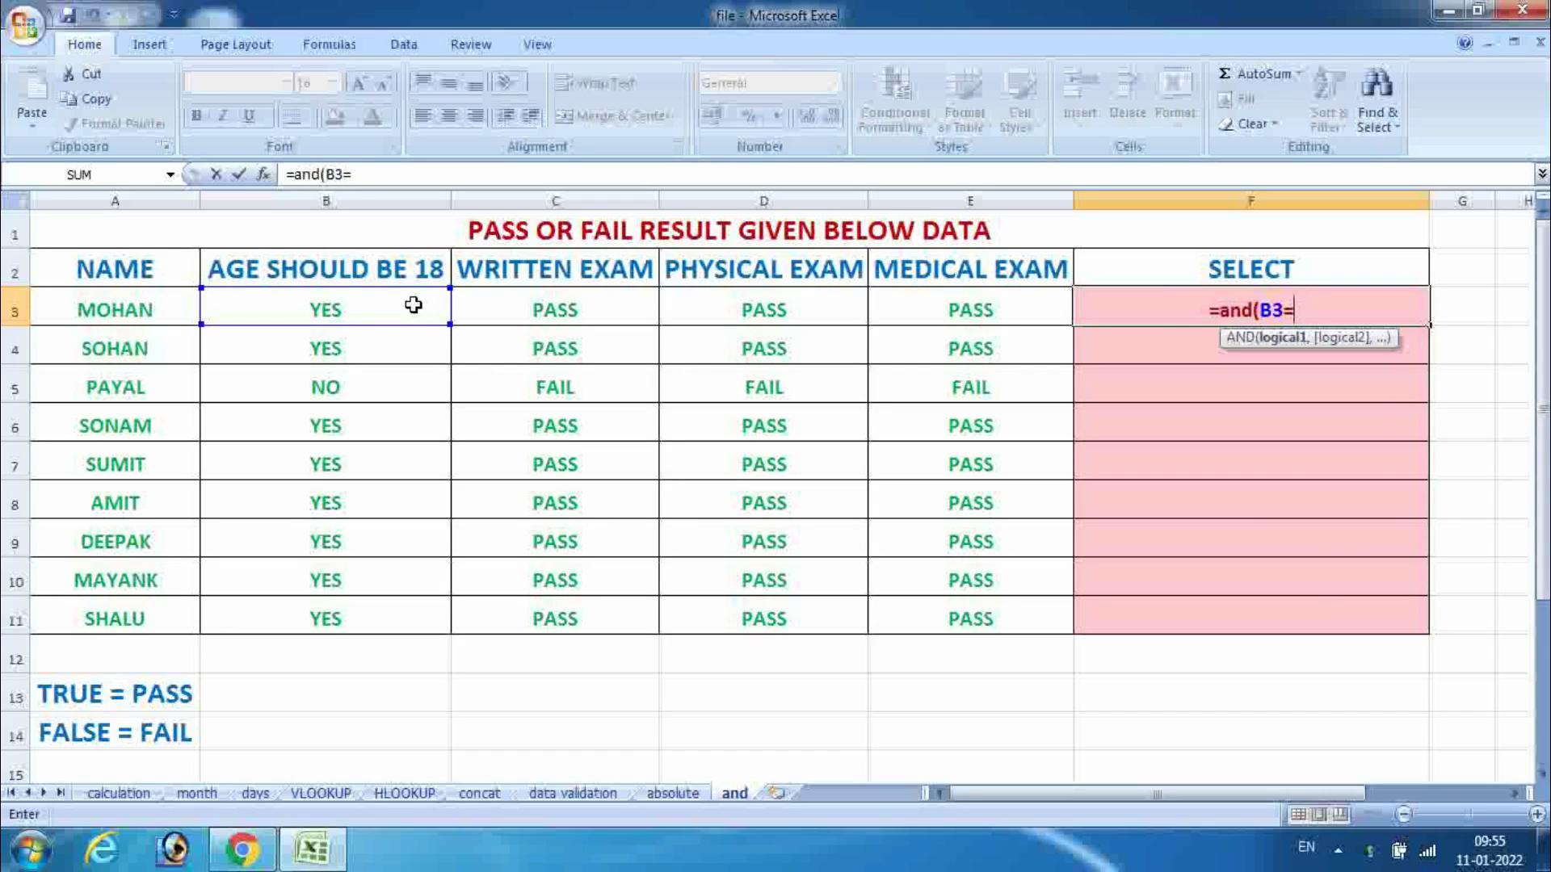
{"action": "type", "text": "\""}
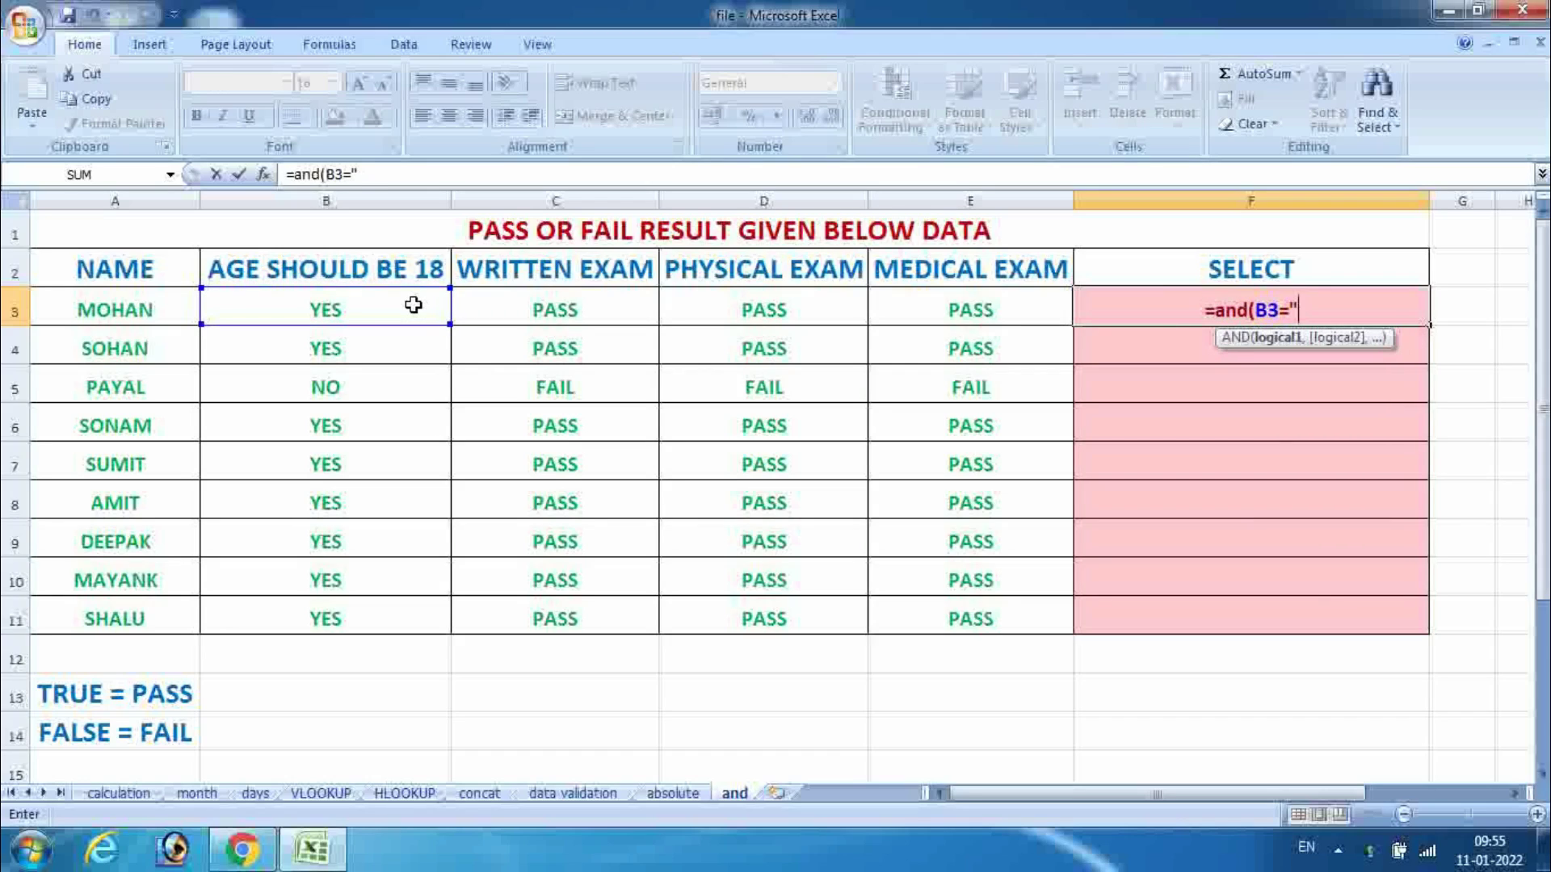
{"action": "type", "text": "yes"}
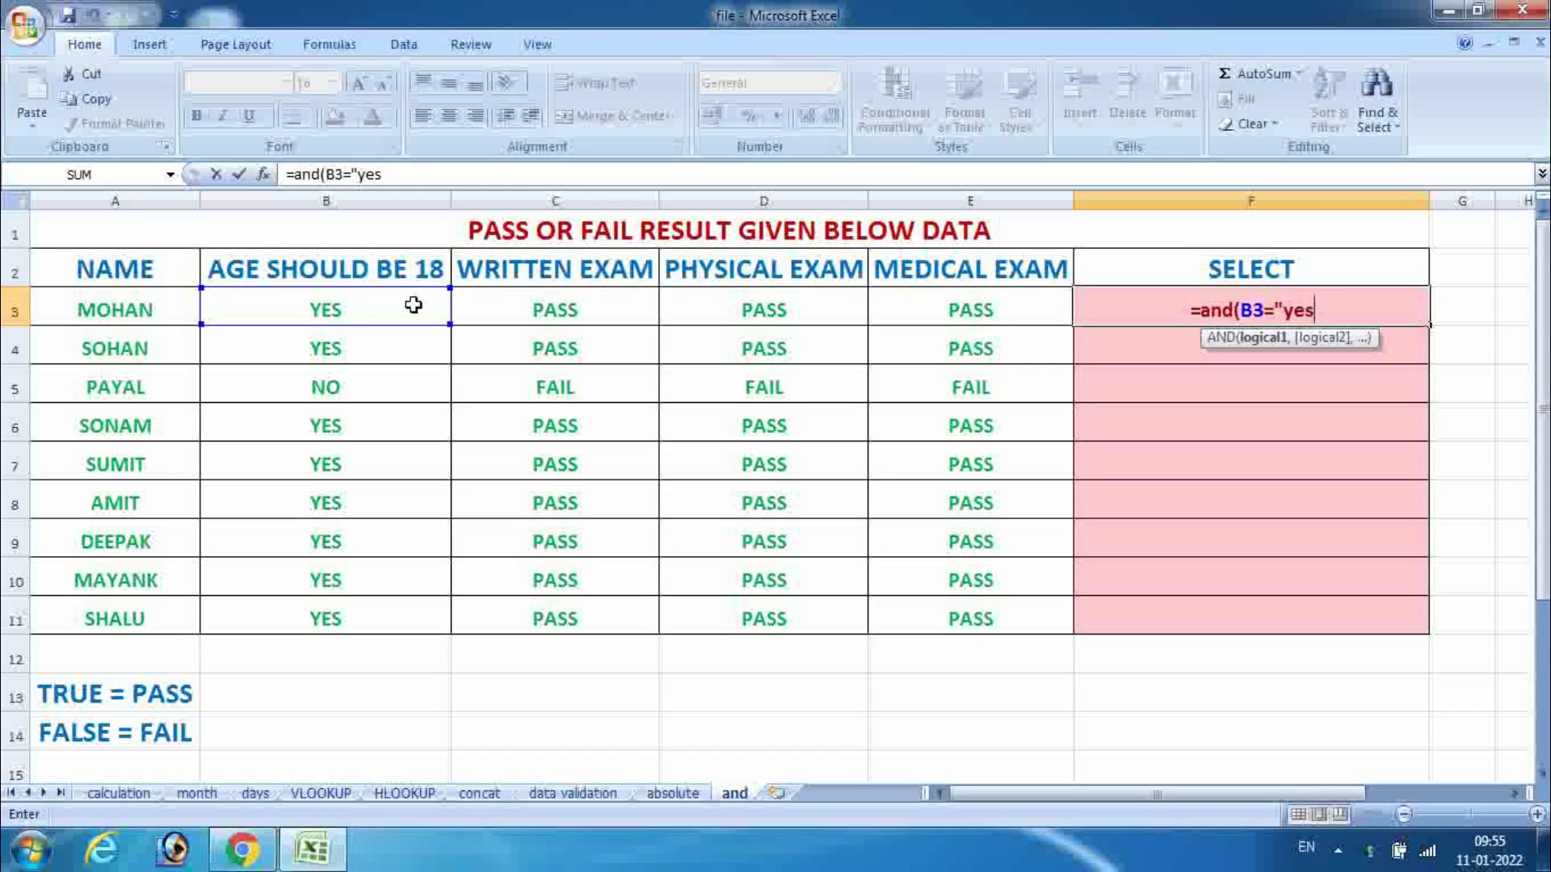
{"action": "type", "text": "\","}
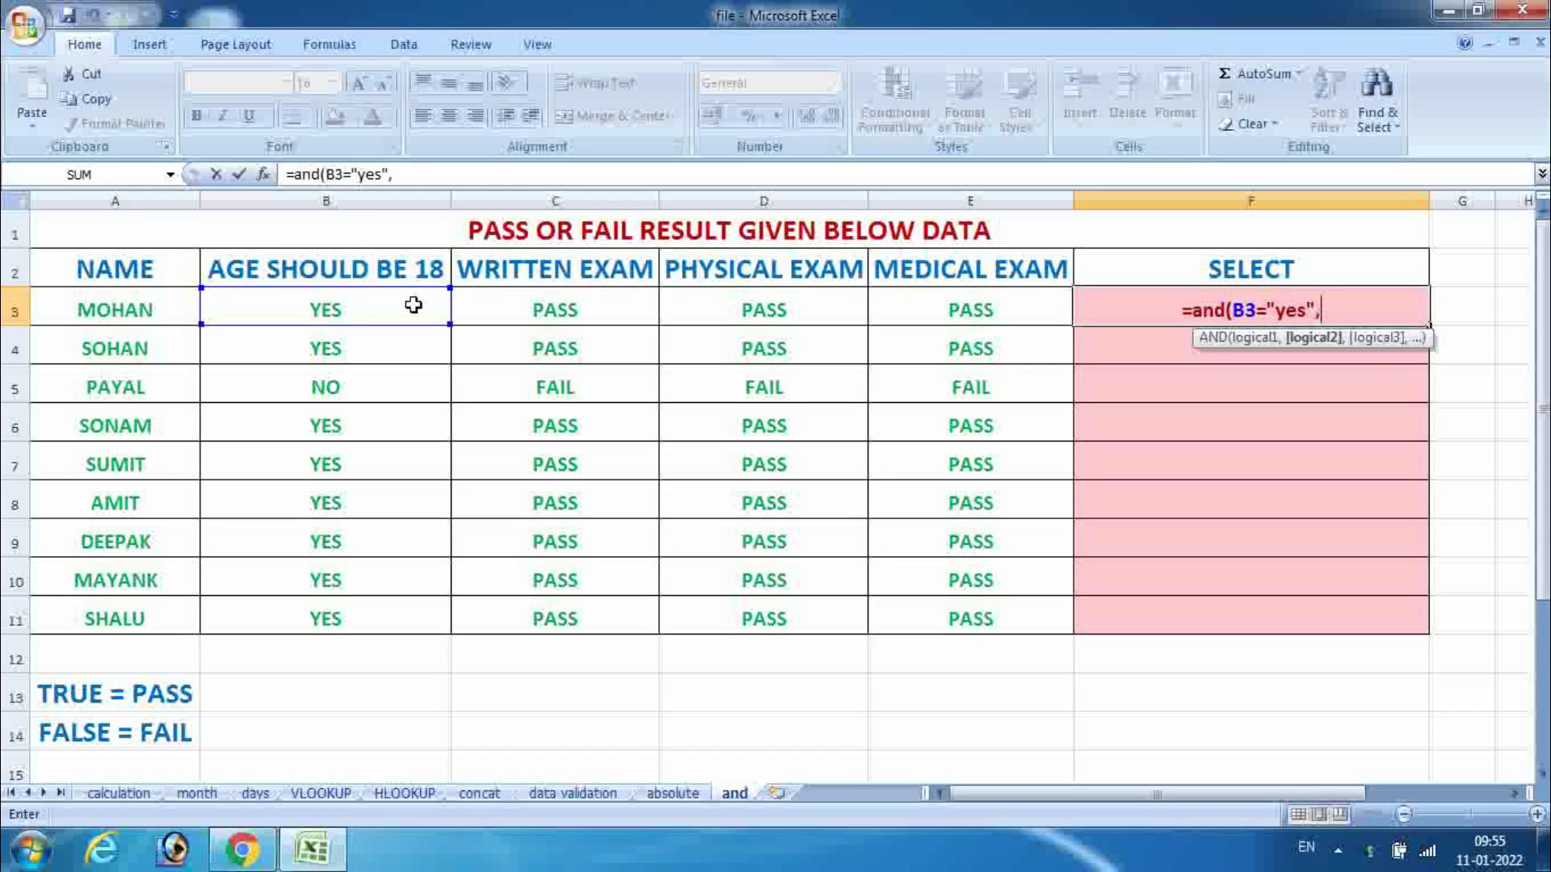
Add the second condition C3="pass" to the AND formula in F3.
{"action": "left_click", "coordinate": [546, 315]}
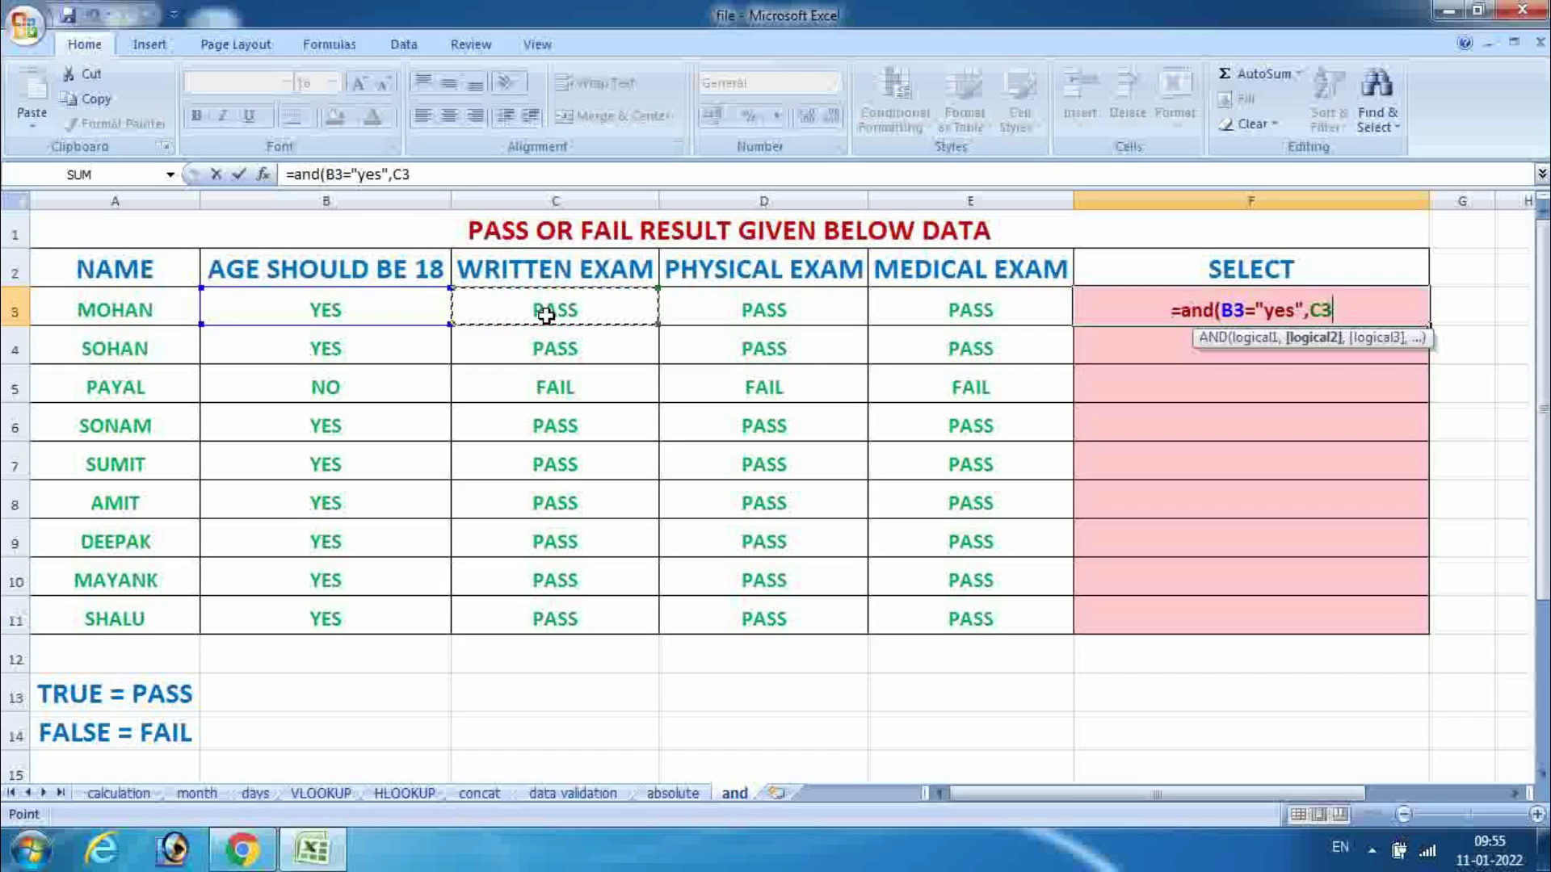
{"action": "type", "text": "="}
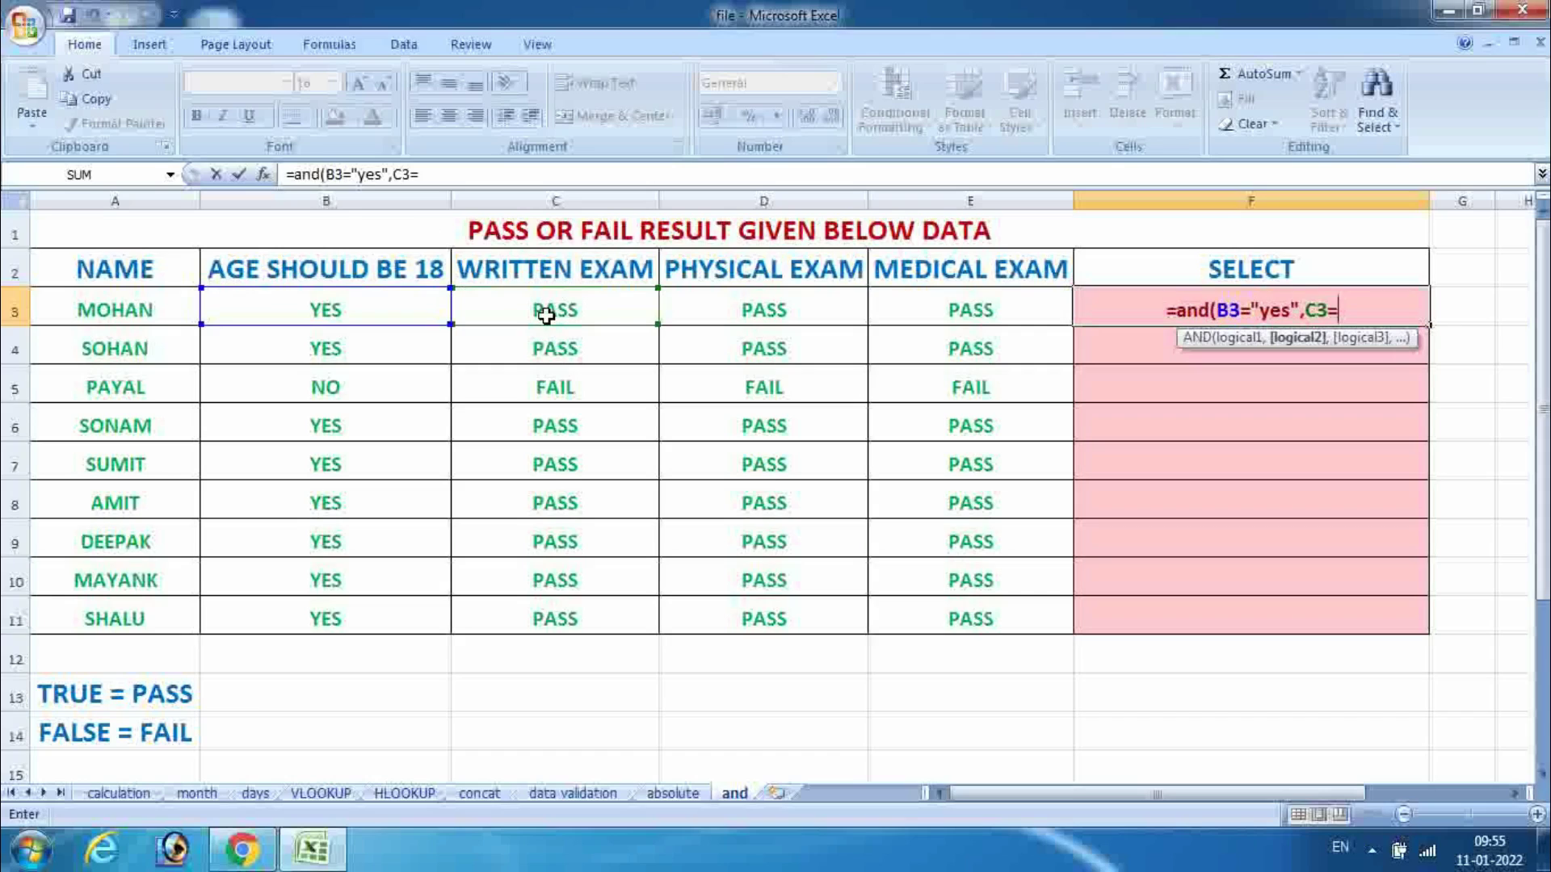
{"action": "type", "text": "\"p"}
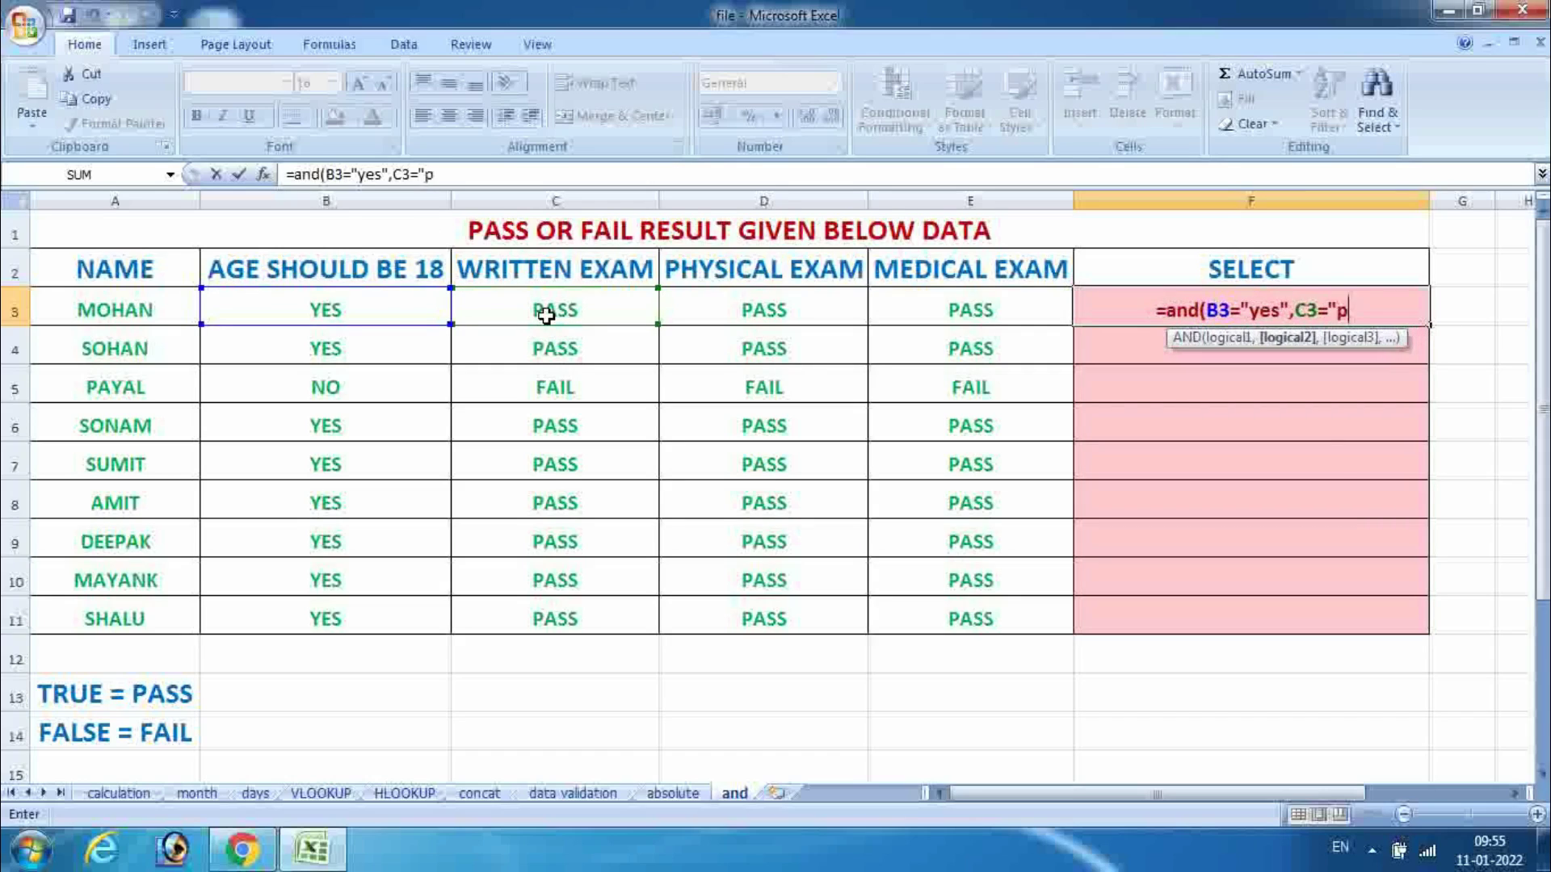
{"action": "type", "text": "ass"}
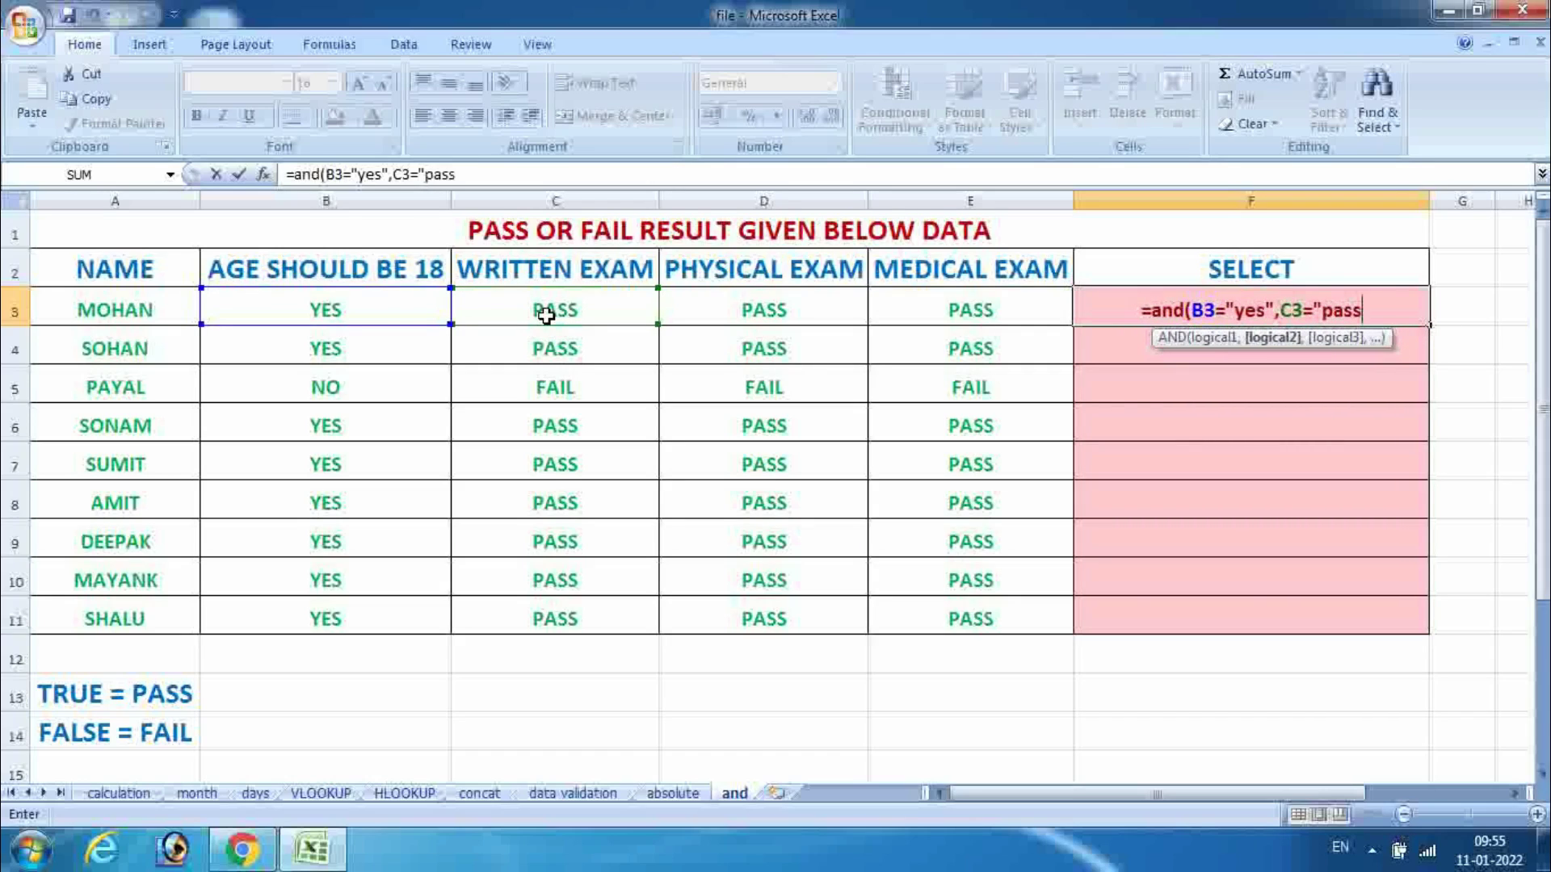
{"action": "type", "text": "\""}
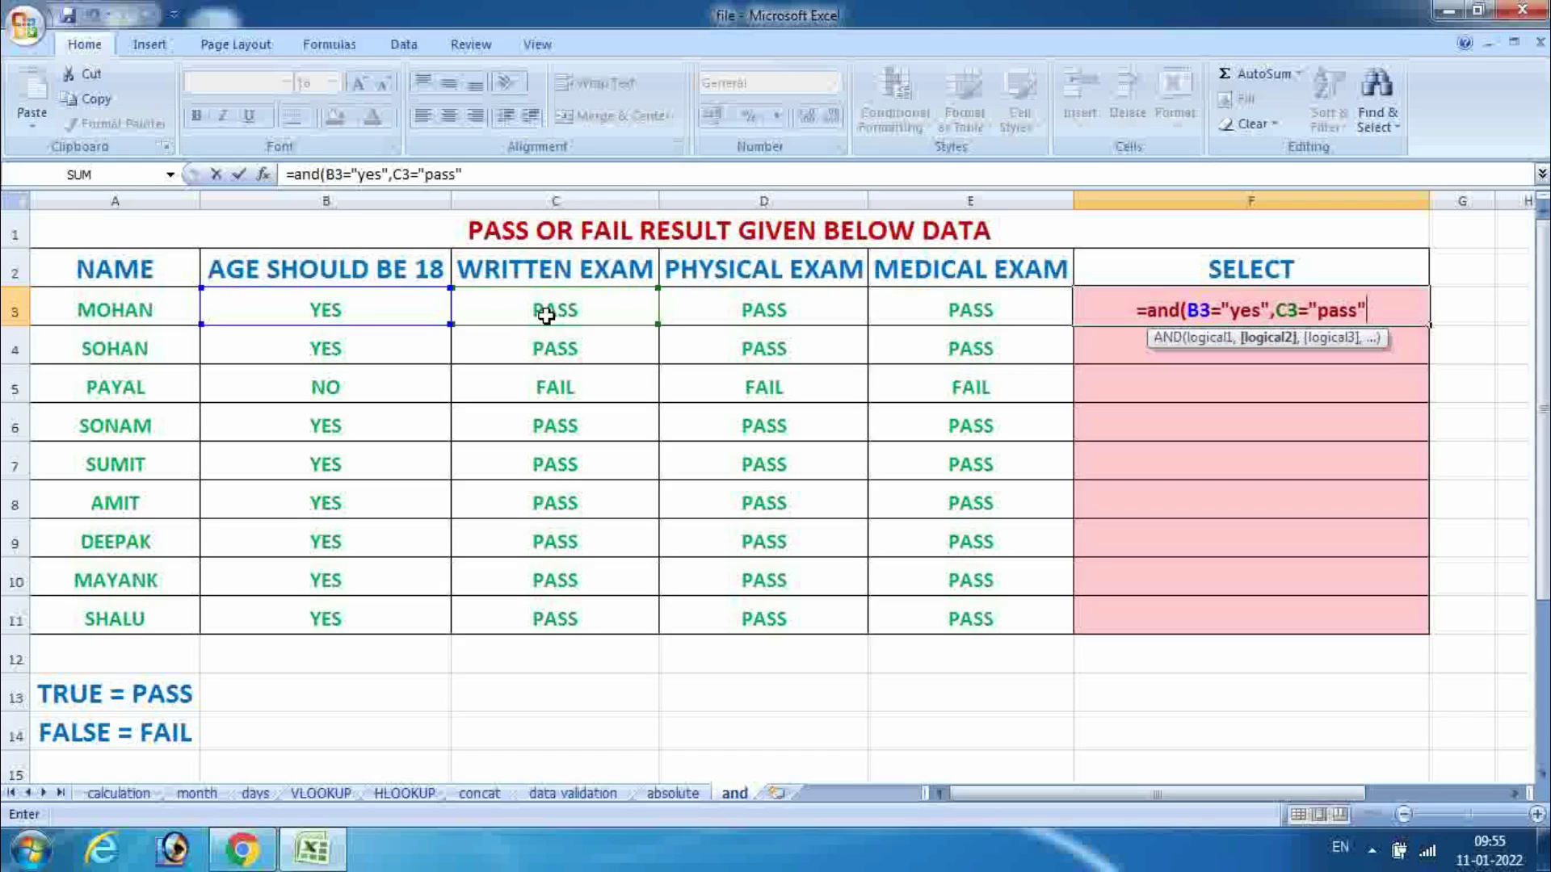
{"action": "type", "text": ","}
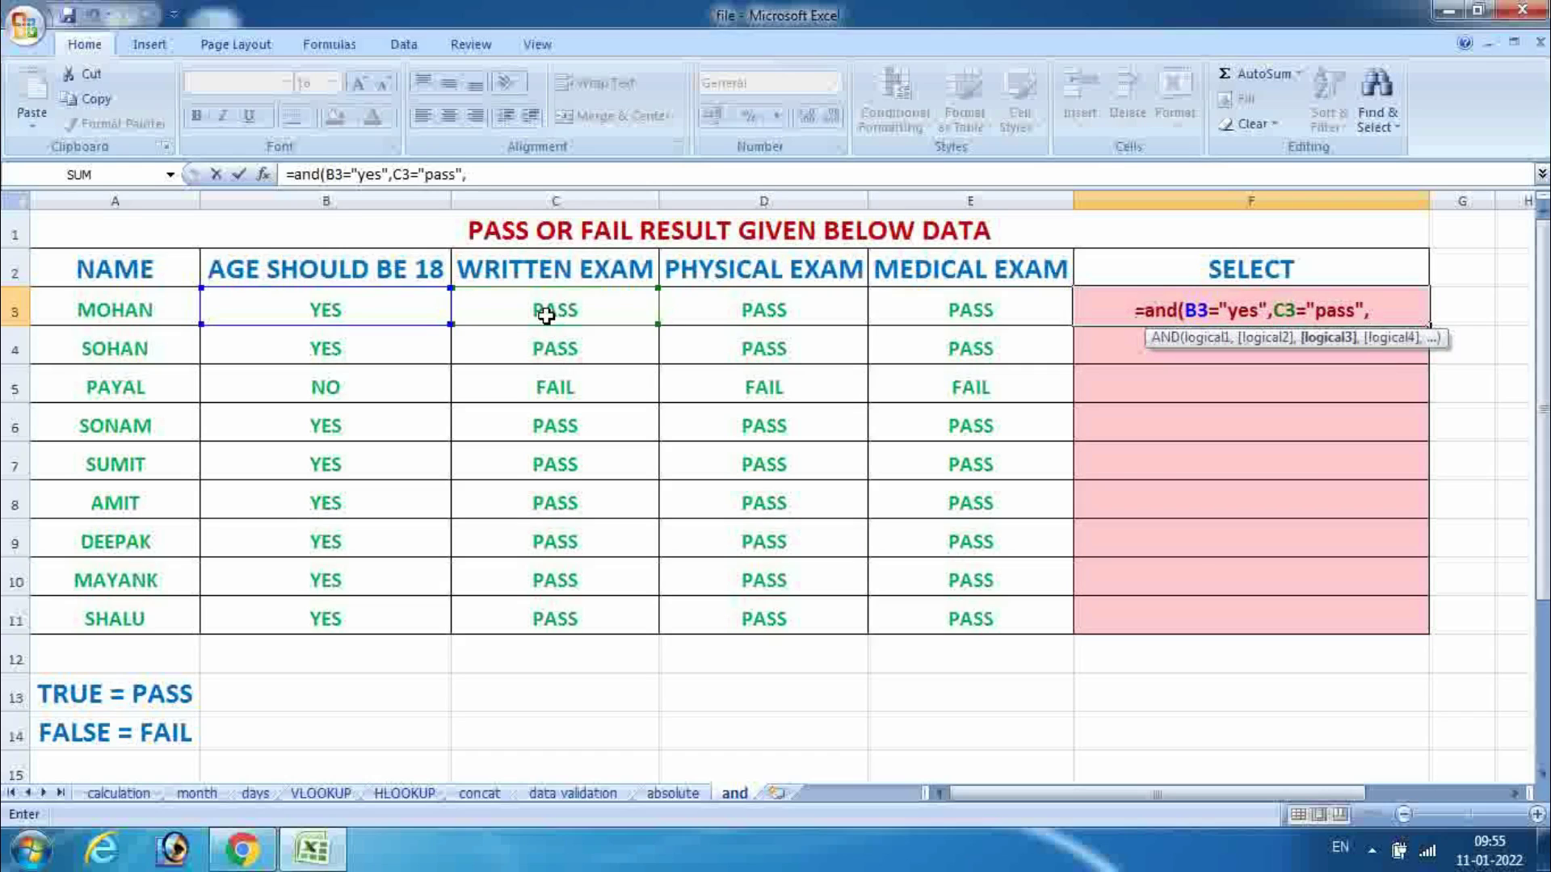
Complete F3 as =and(B3="yes",C3="pass",D3="pass",E3="pass") and commit it, showing TRUE.
{"action": "left_click", "coordinate": [708, 310]}
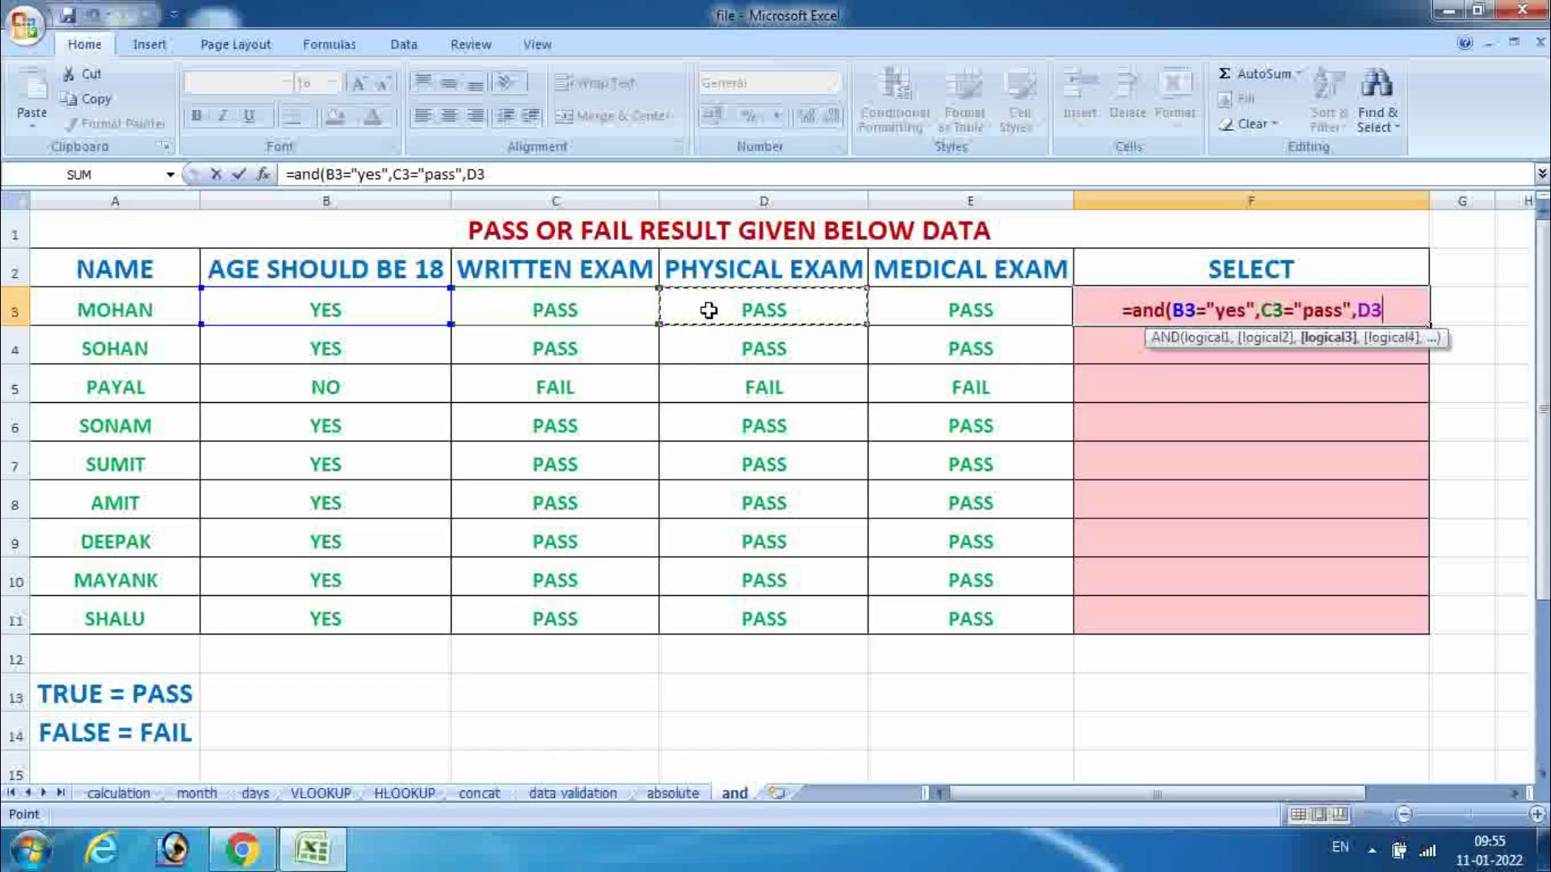
{"action": "type", "text": "=\""}
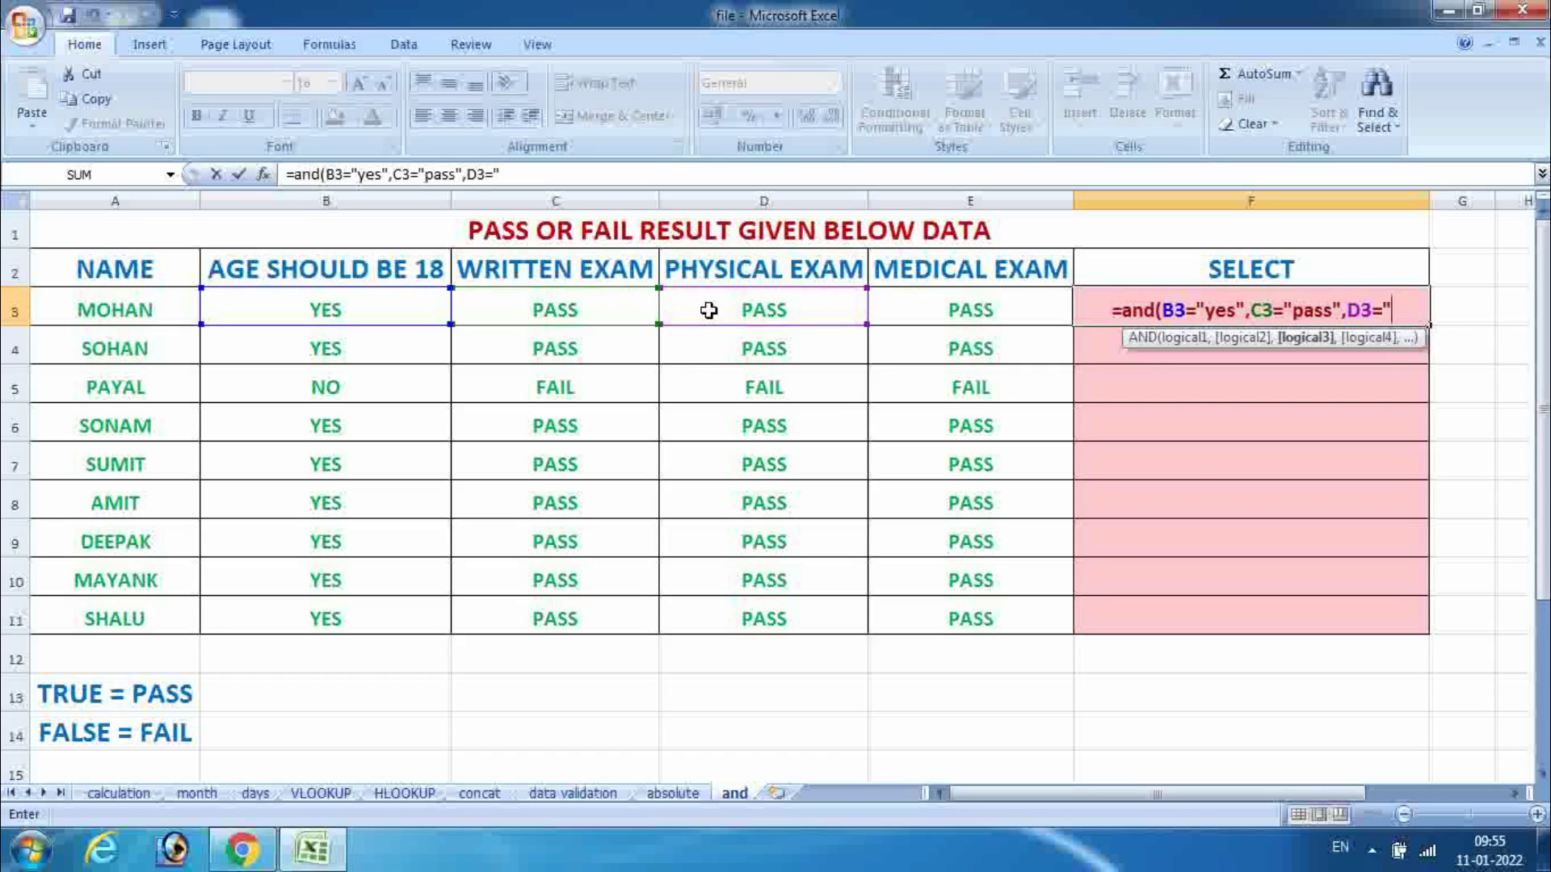
{"action": "type", "text": "pas"}
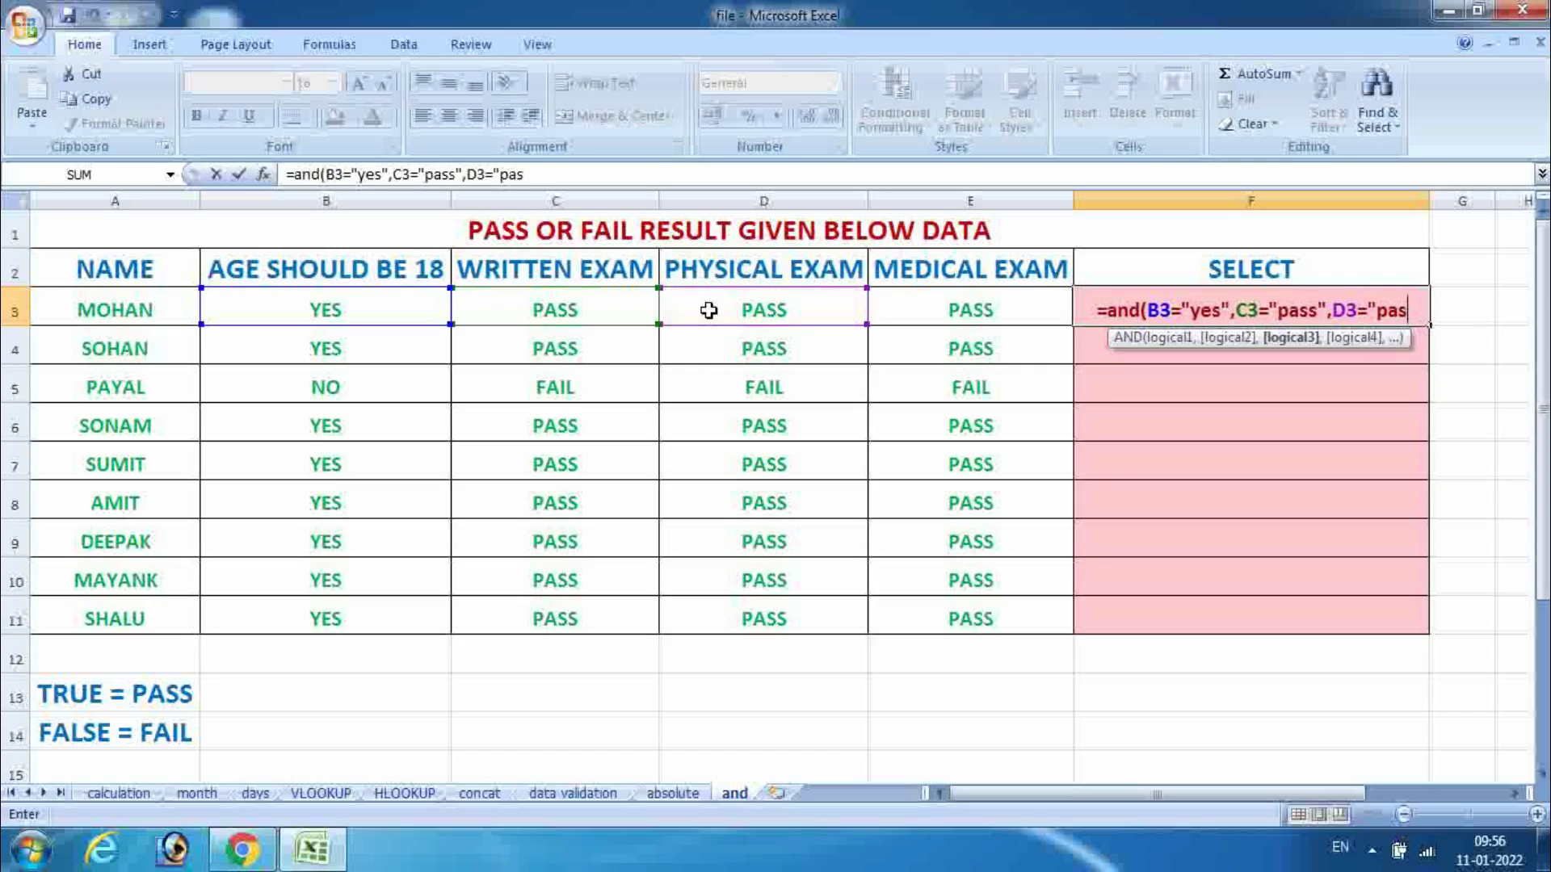
{"action": "type", "text": "s"}
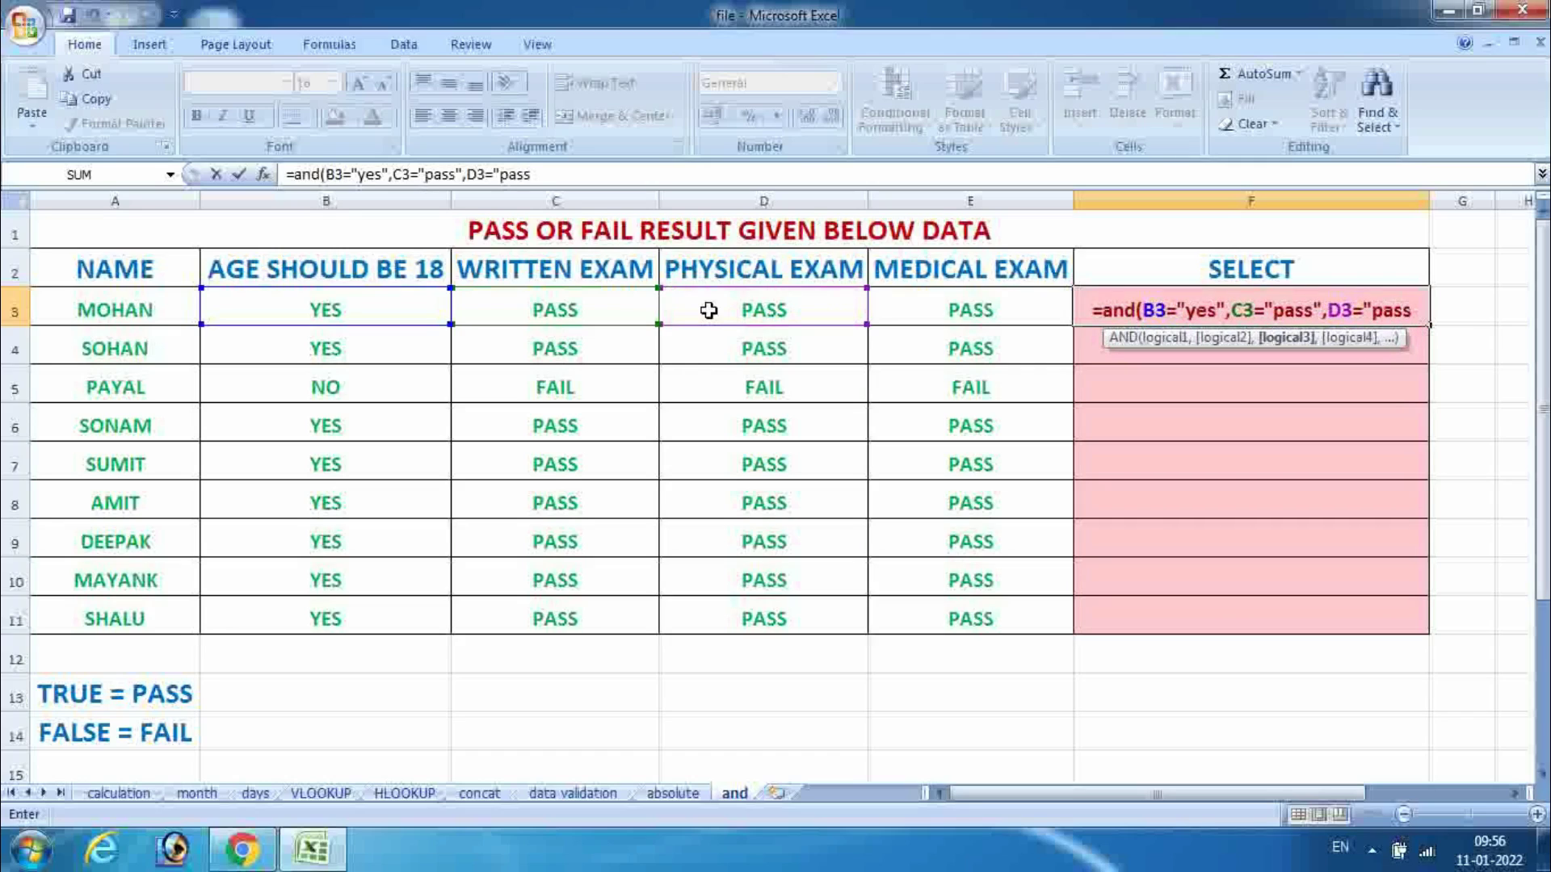
{"action": "type", "text": "\","}
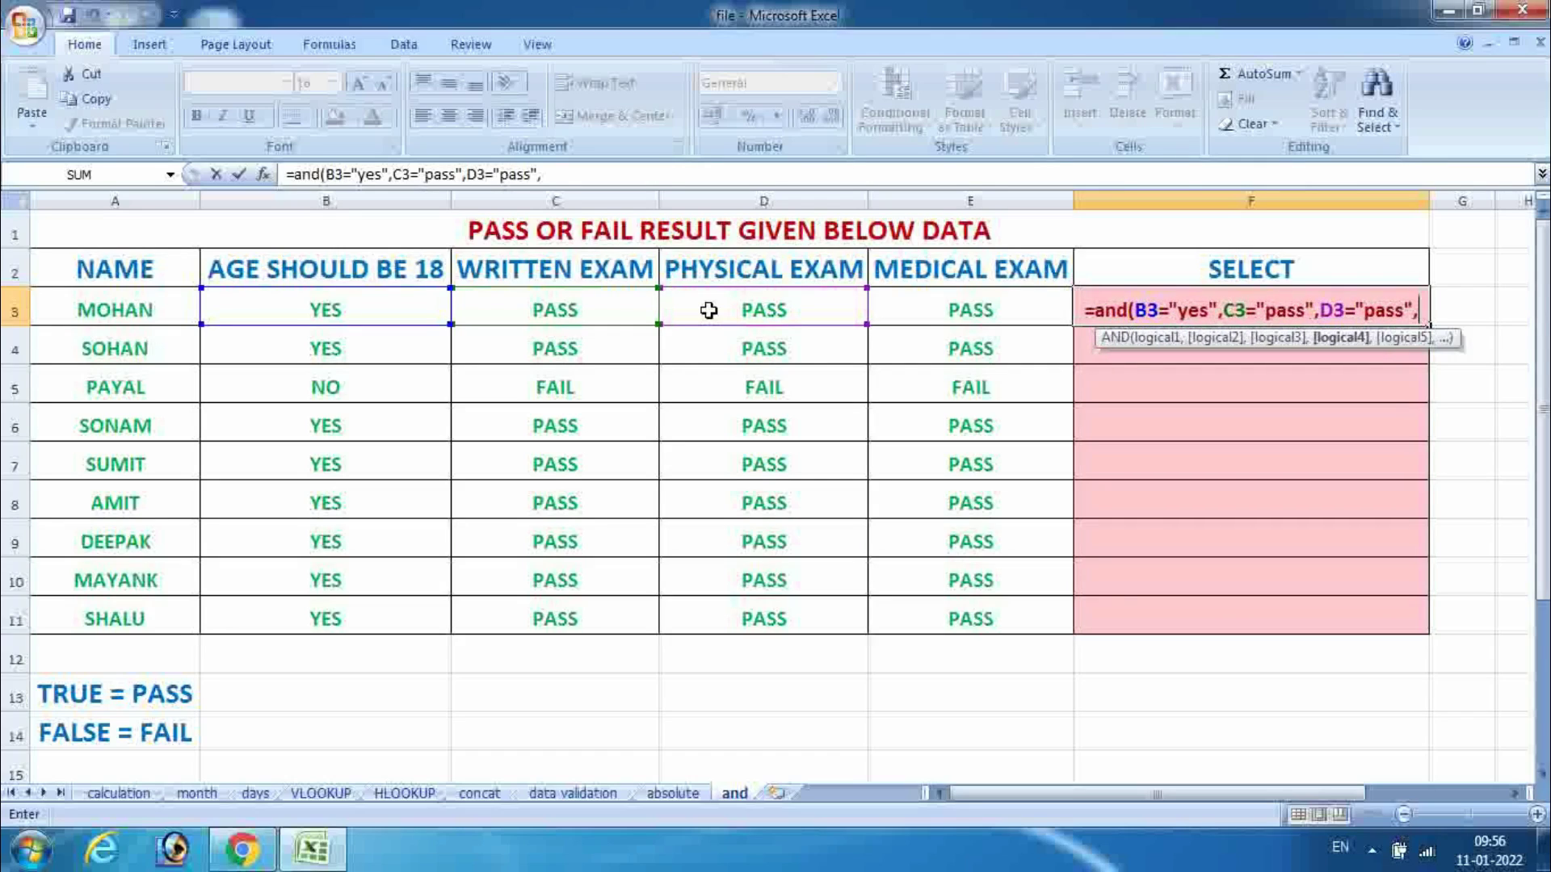
{"action": "left_click", "coordinate": [893, 306]}
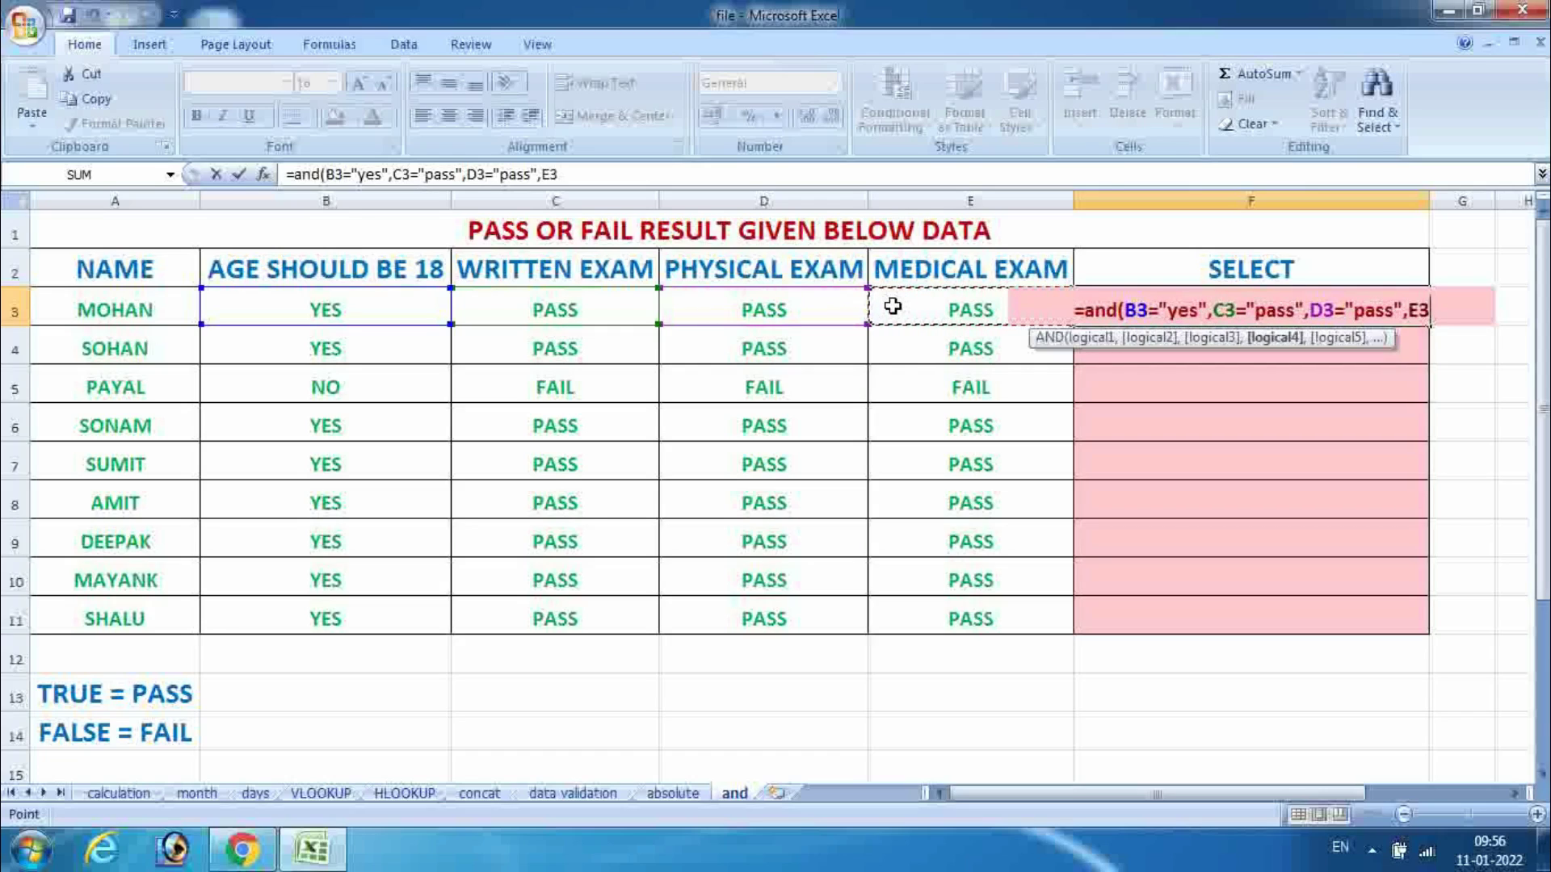
{"action": "type", "text": "="}
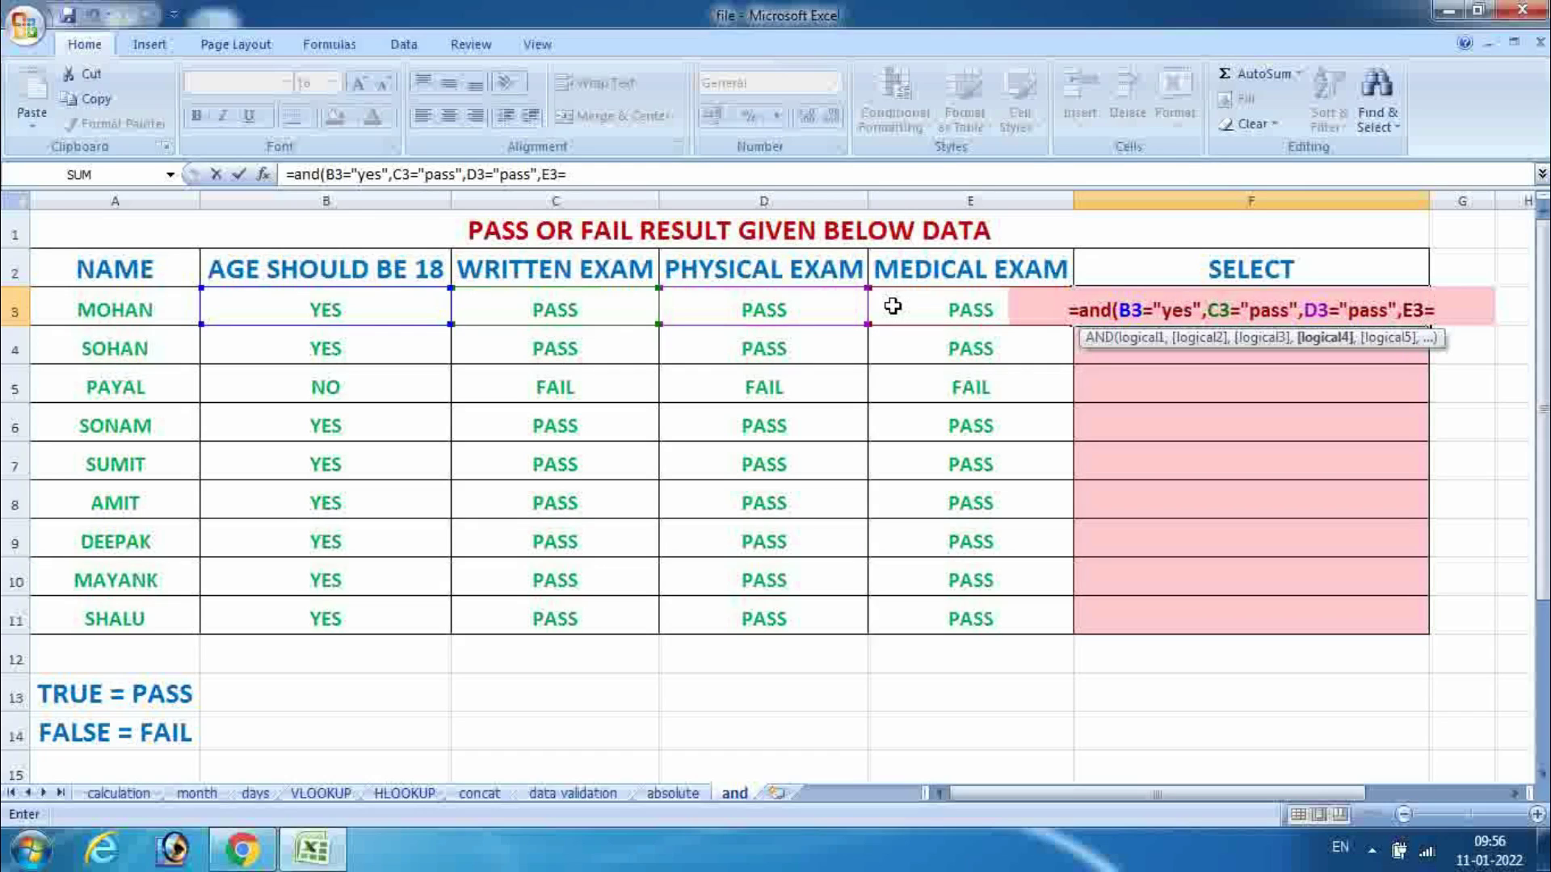
{"action": "type", "text": "\"pa"}
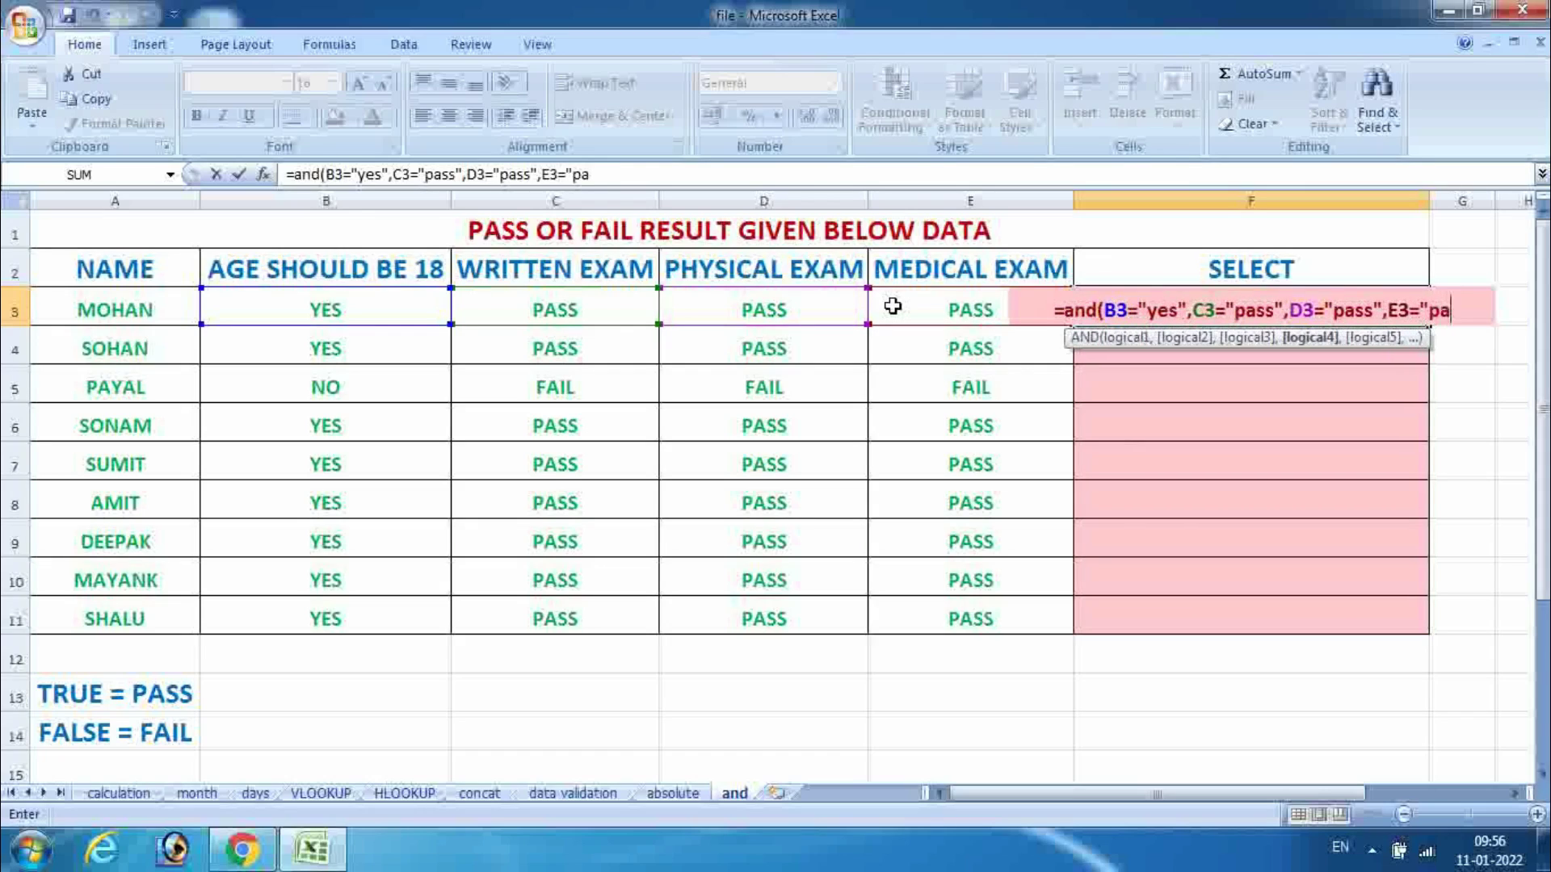
{"action": "type", "text": "ss"}
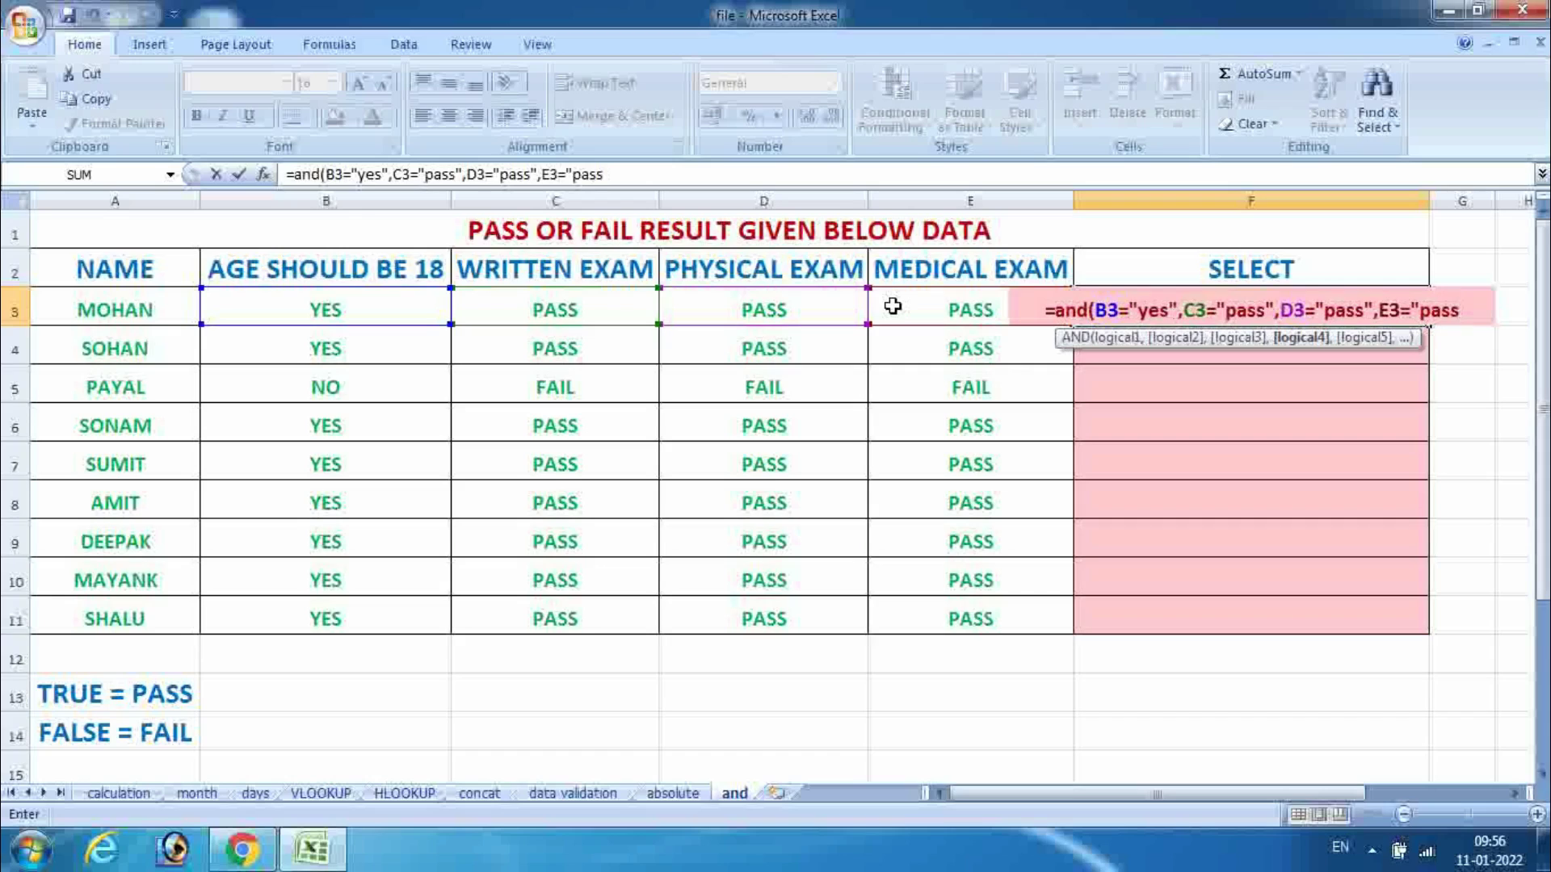
{"action": "type", "text": "\""}
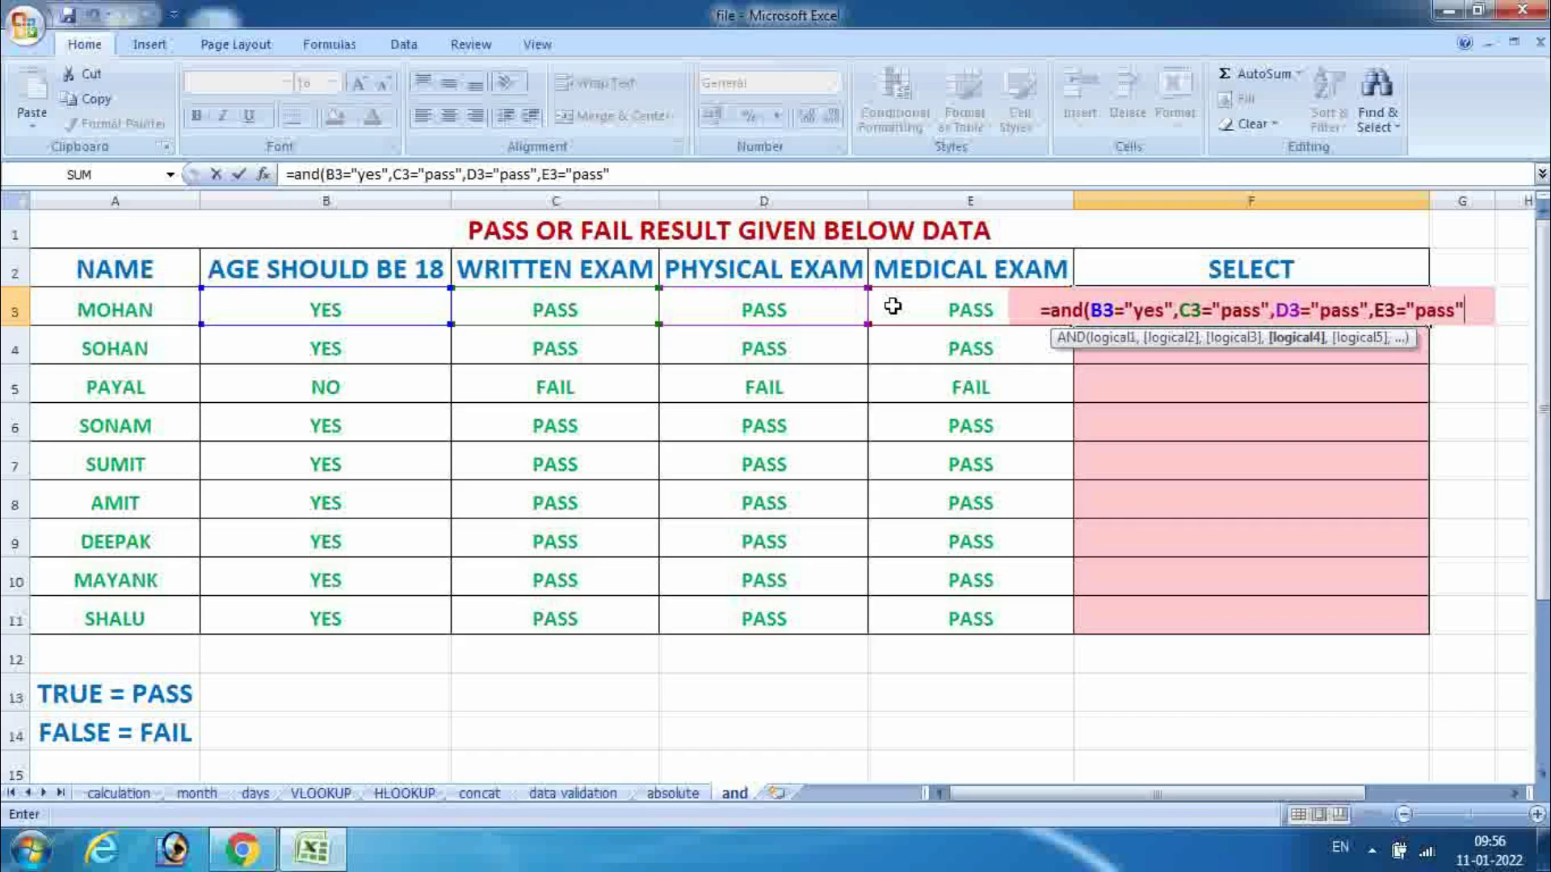
{"action": "type", "text": ")"}
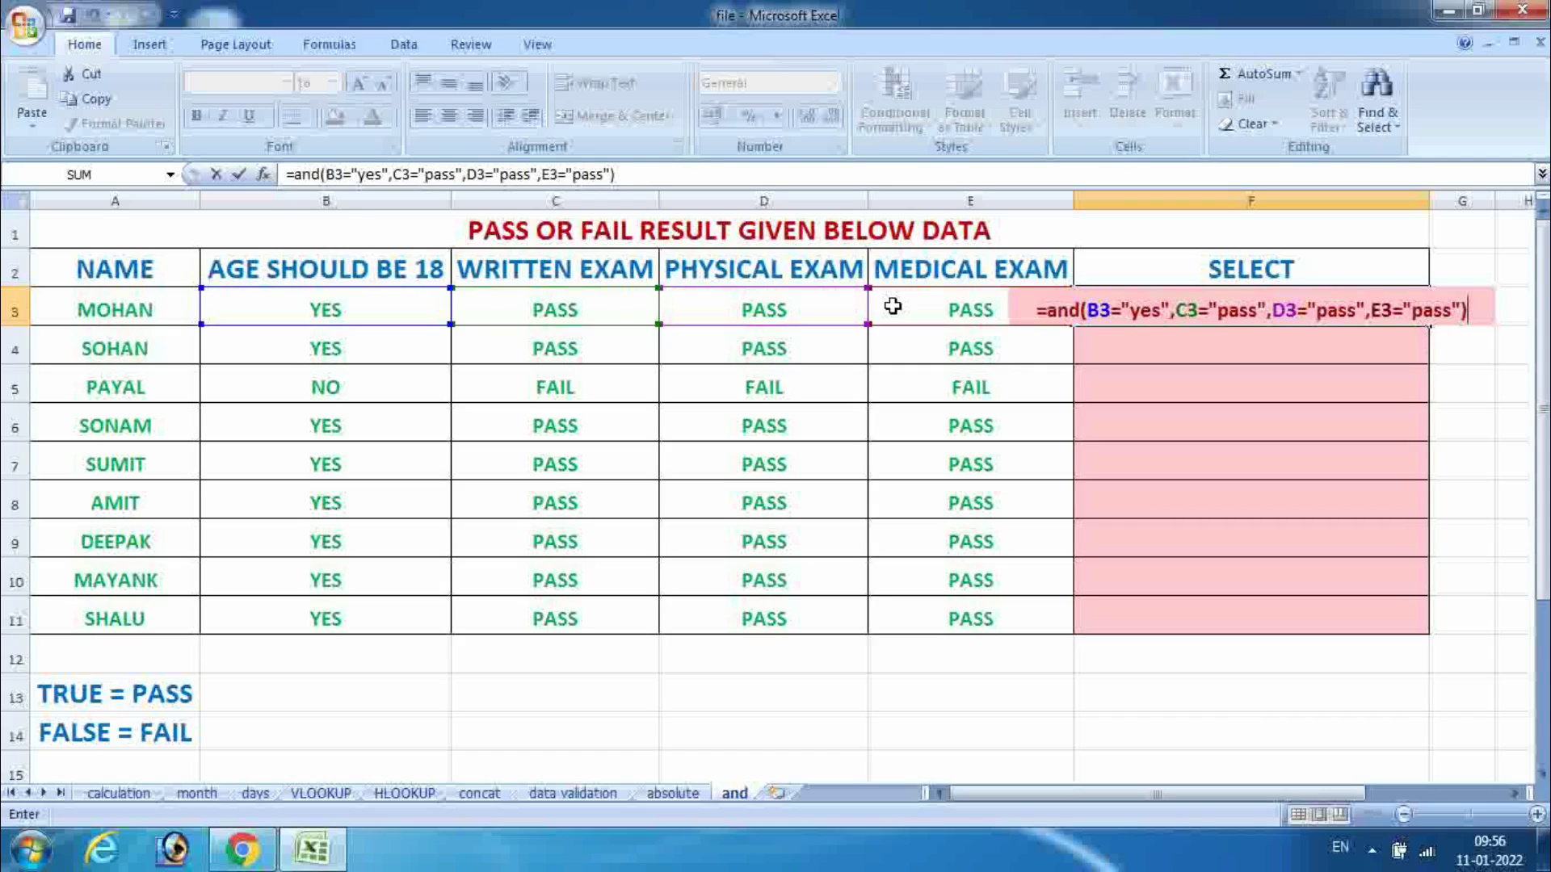
{"action": "key", "text": "Return"}
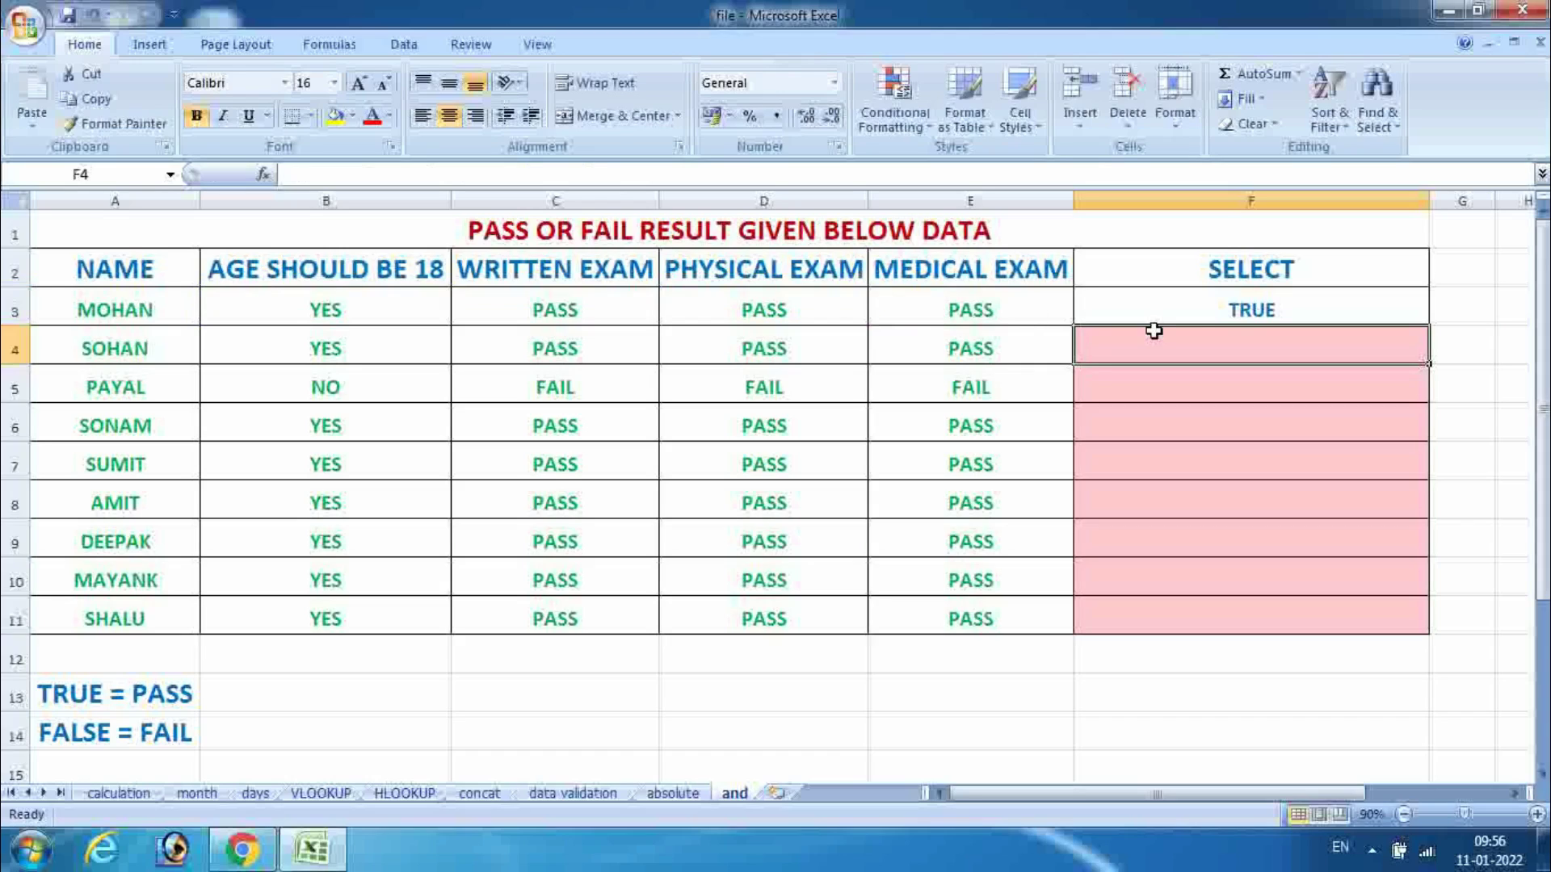
Copy F3's AND formula and paste it into F4:F11.
{"action": "left_click", "coordinate": [1194, 315]}
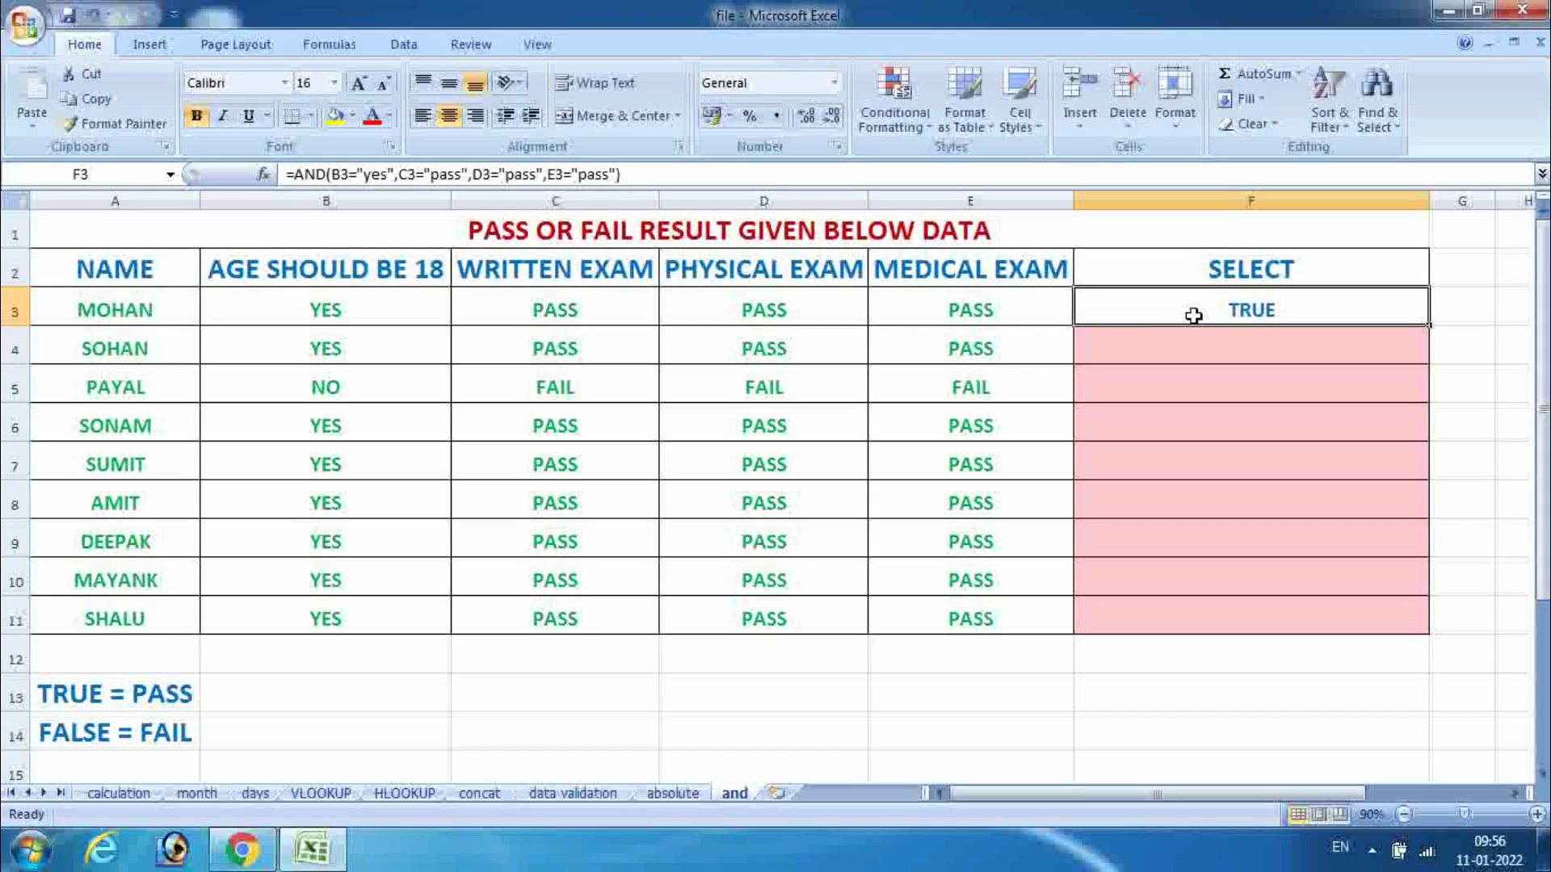
{"action": "right_click", "coordinate": [1194, 315]}
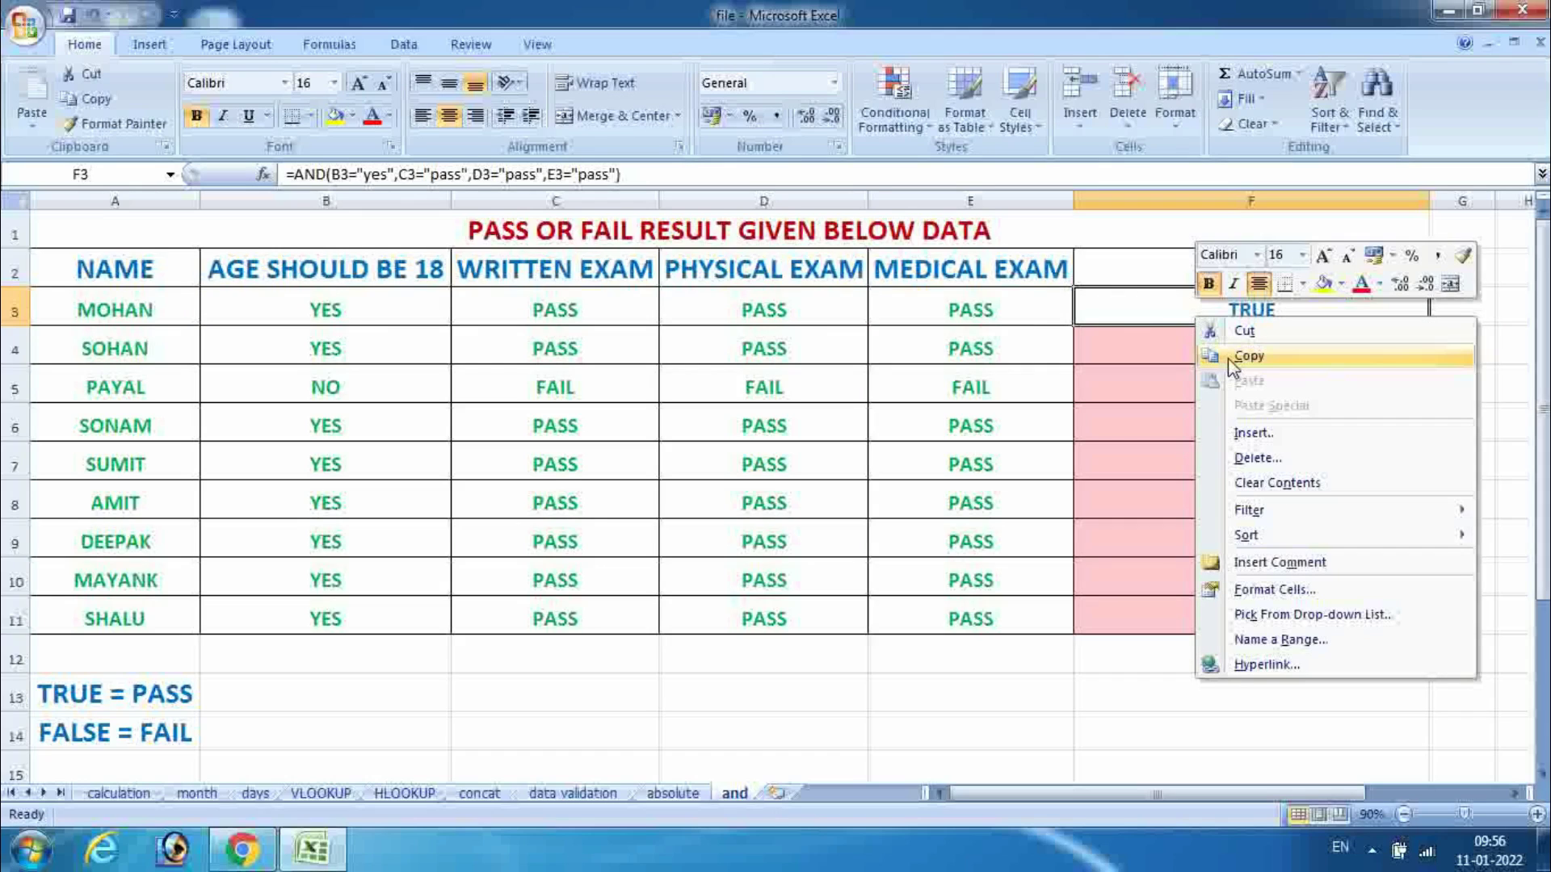
{"action": "left_click", "coordinate": [1228, 357]}
{"action": "left_click", "coordinate": [1191, 346]}
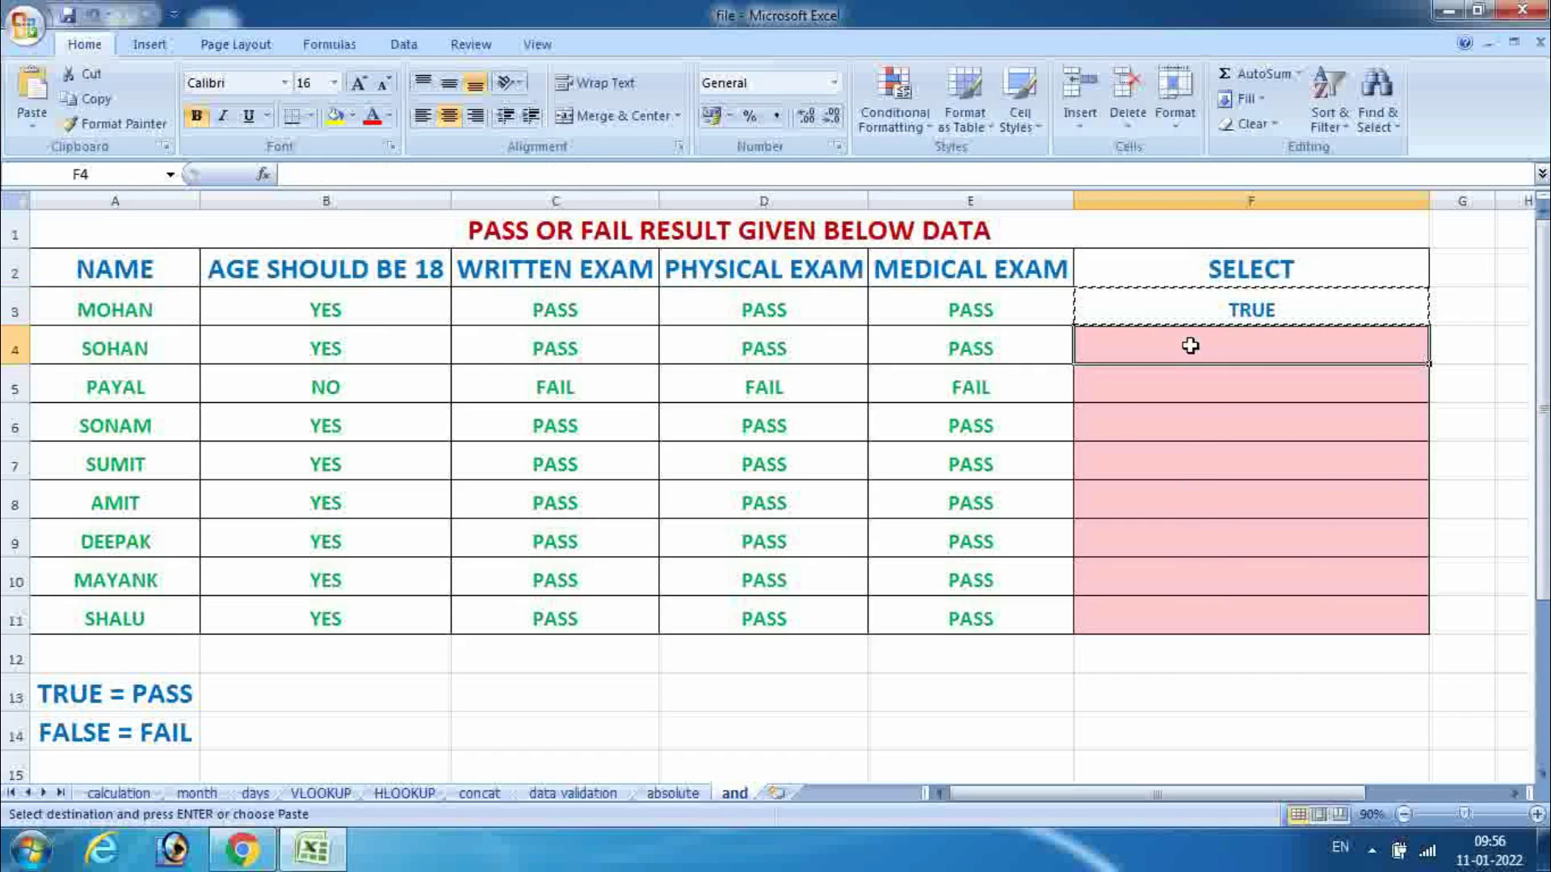
{"action": "key", "text": "shift+Down"}
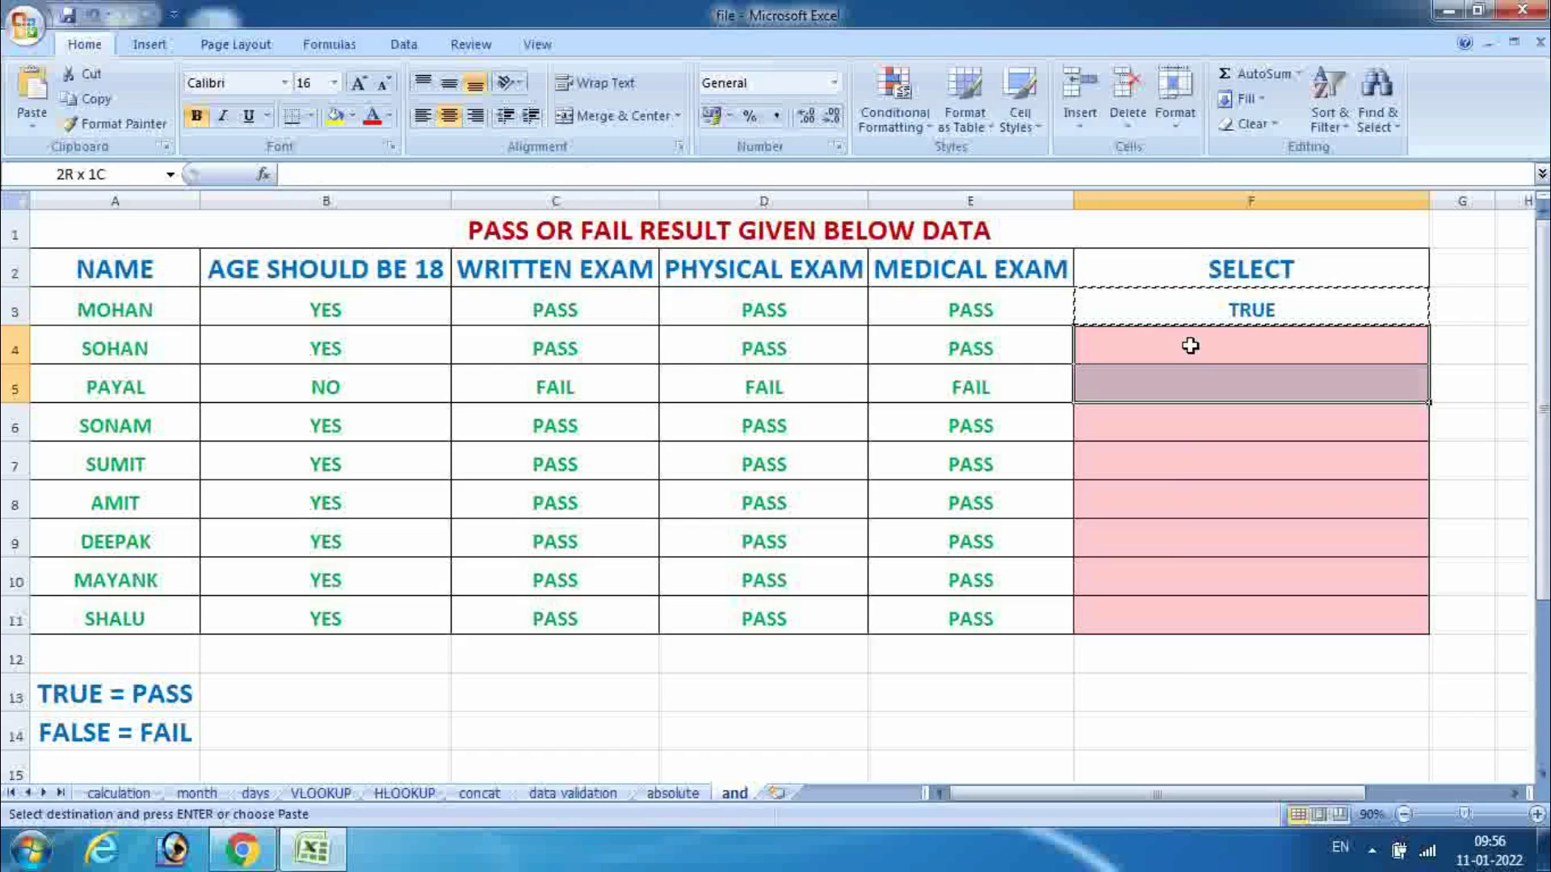
{"action": "key", "text": "shift+Down"}
{"action": "key", "text": "shift+Down"}
{"action": "key", "text": "shift+Down"}
{"action": "key", "text": "shift+Down"}
{"action": "key", "text": "shift+Down"}
{"action": "key", "text": "shift+Down"}
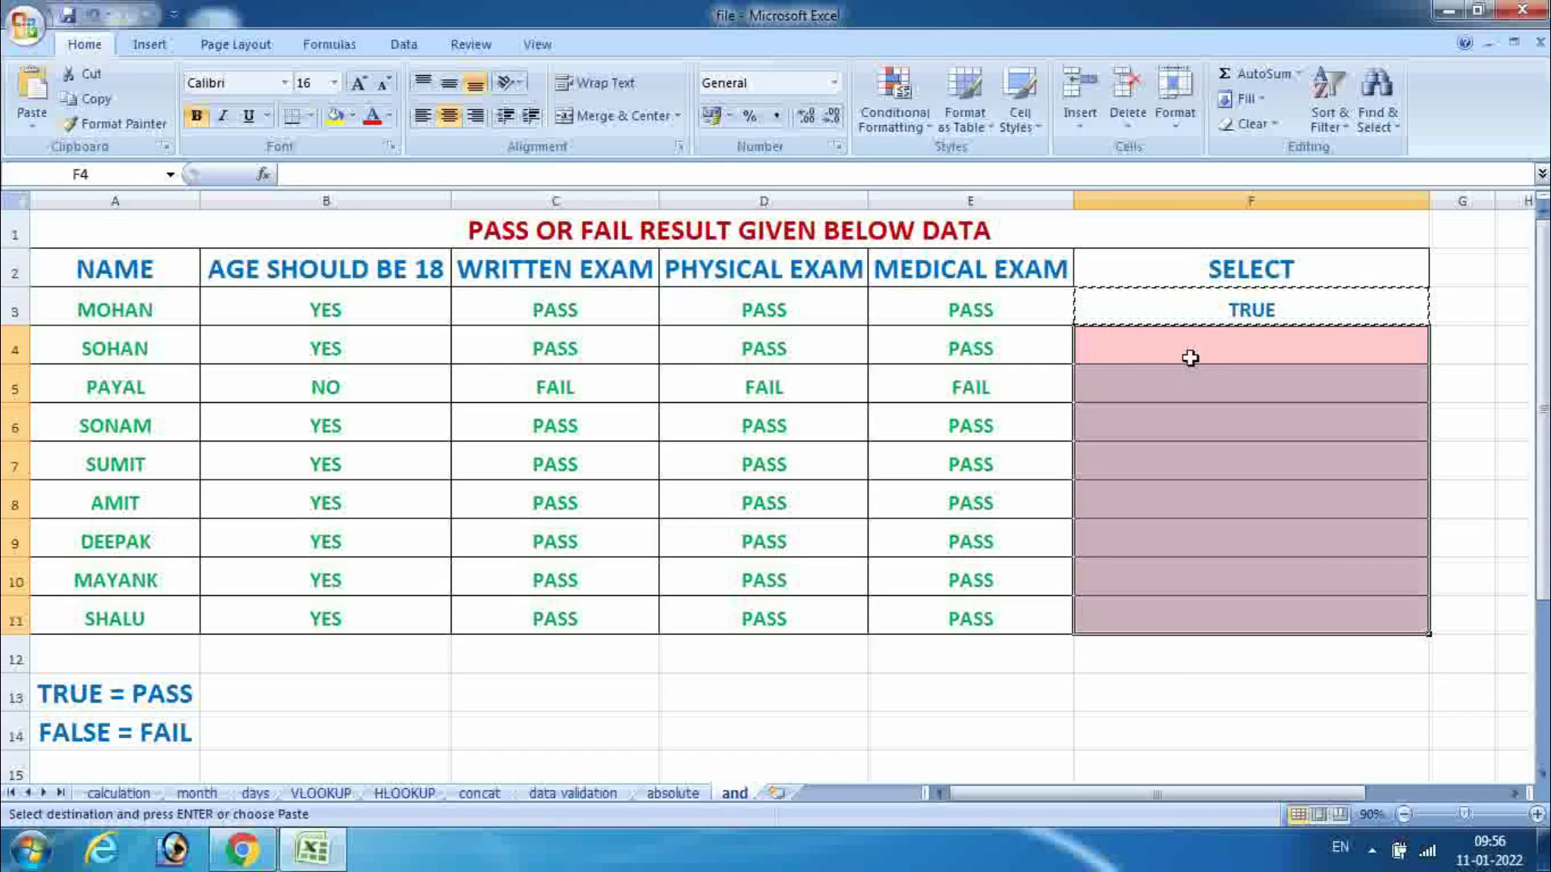
{"action": "right_click", "coordinate": [1190, 365]}
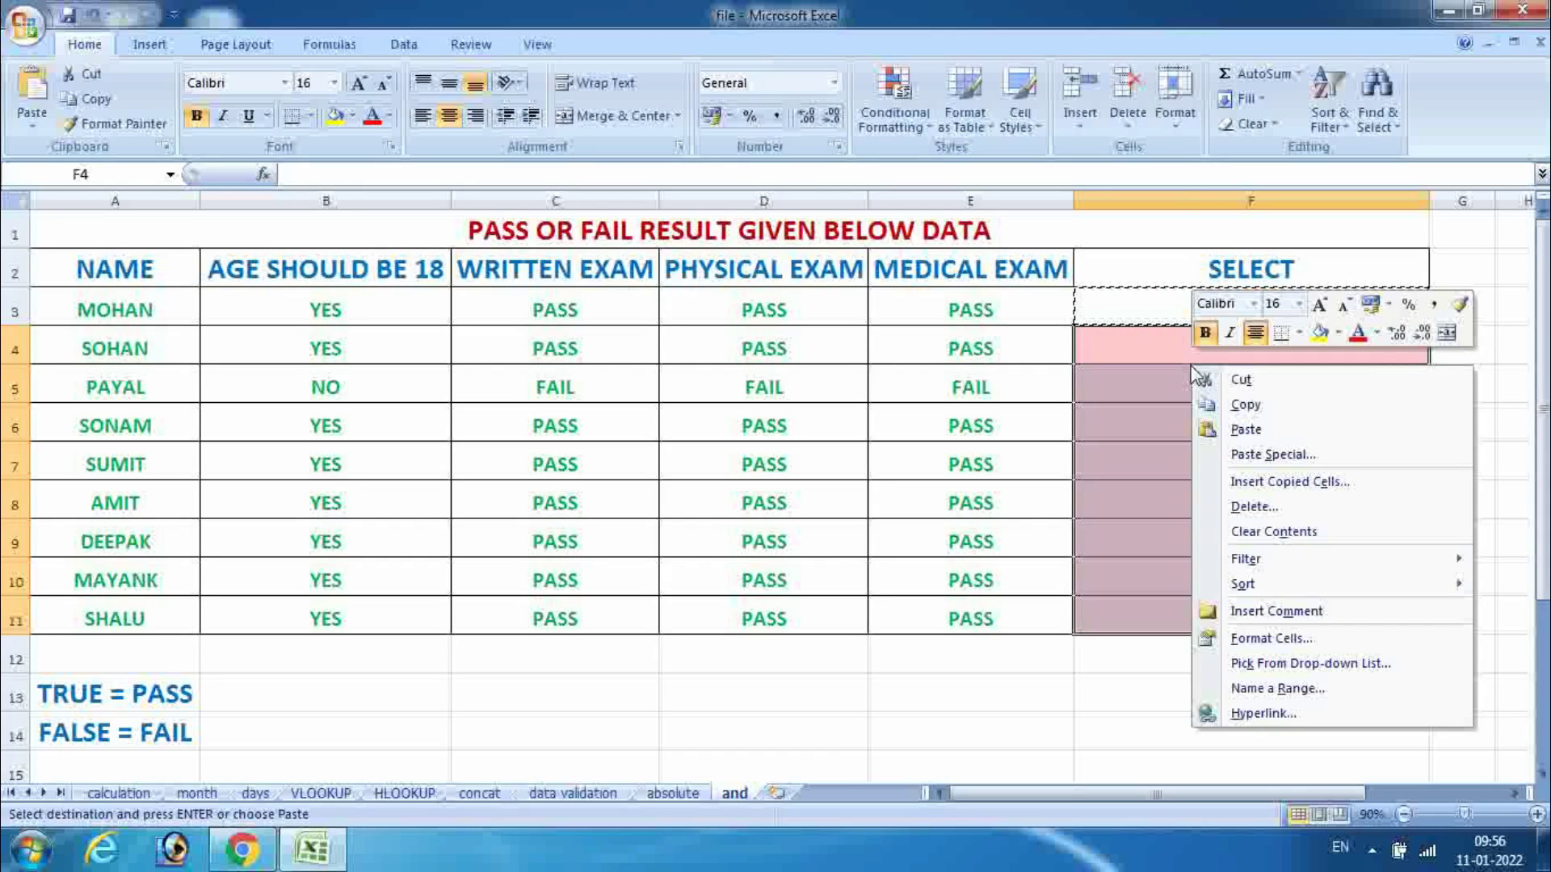
{"action": "left_click", "coordinate": [1242, 432]}
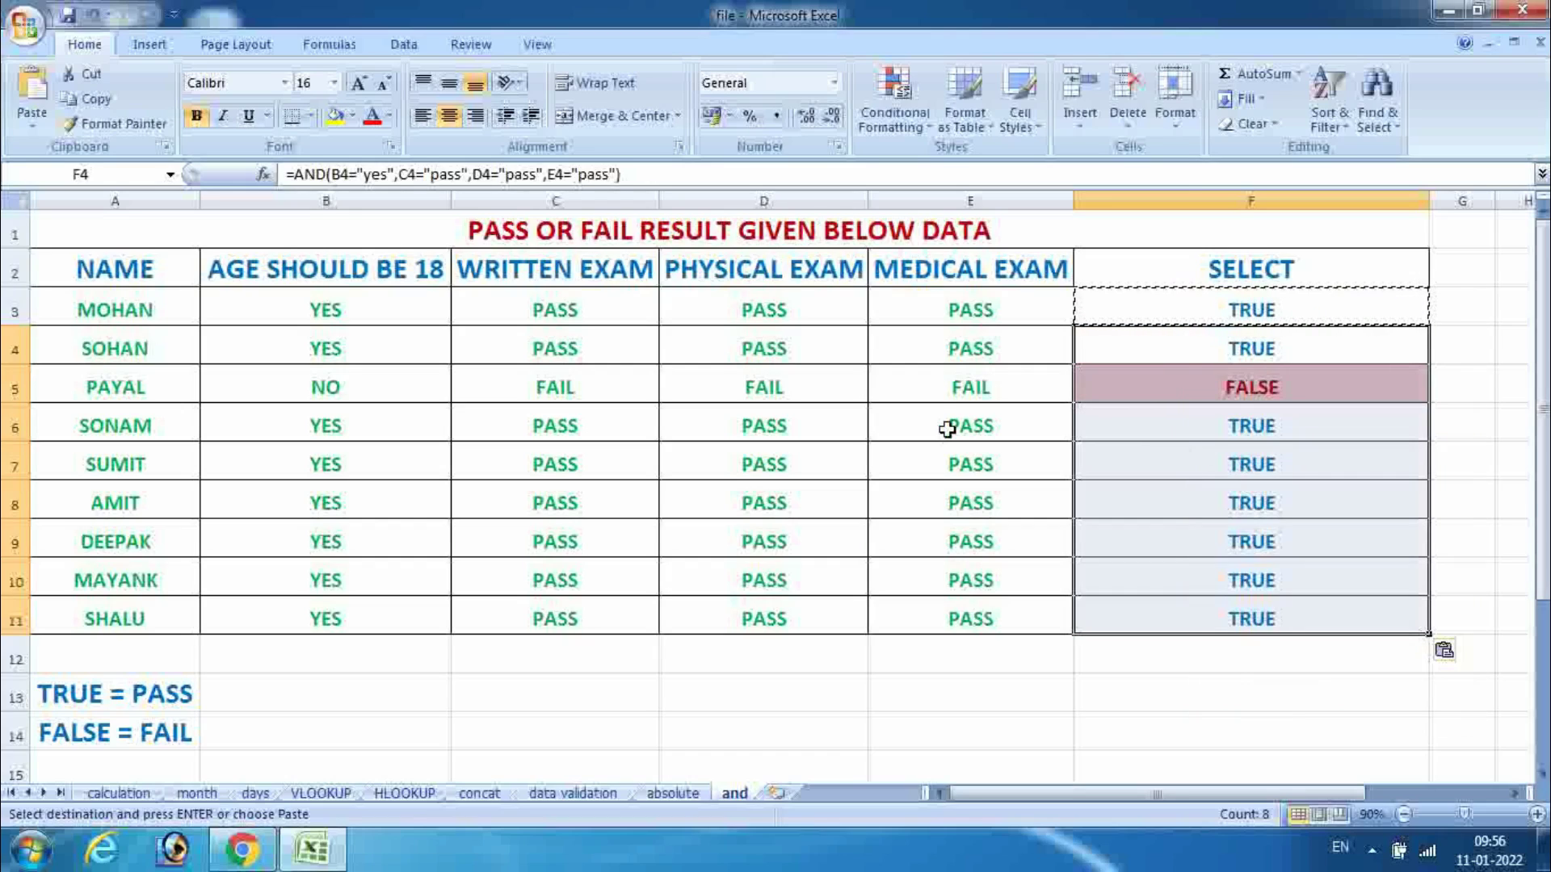
Review the results, marking row 5's FALSE and checking the copied formula in F8.
{"action": "left_click", "coordinate": [15, 387]}
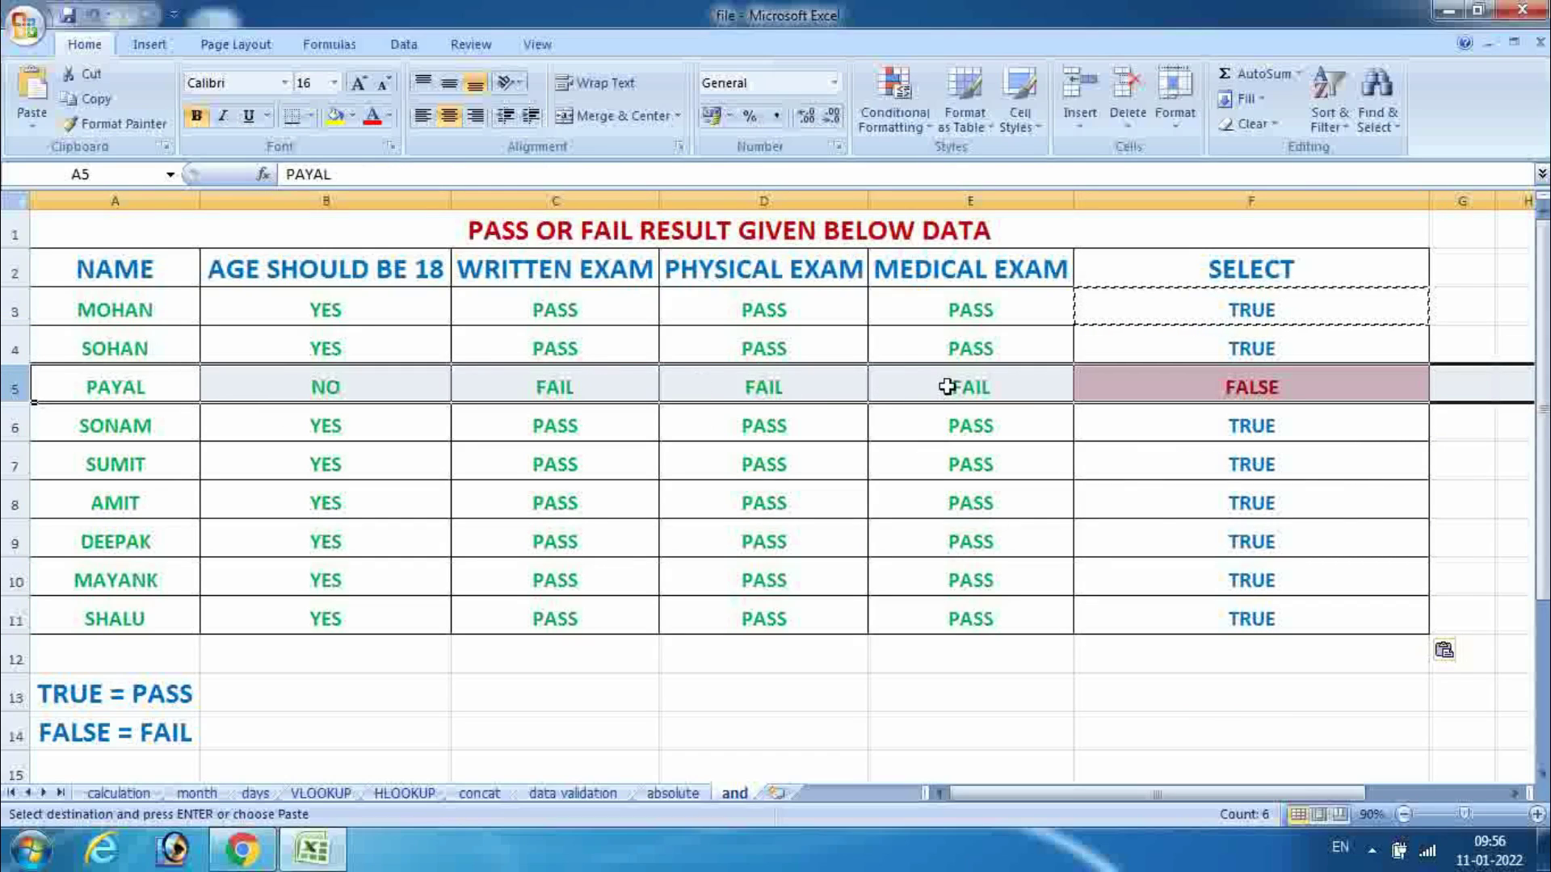
{"action": "left_click", "coordinate": [1181, 501]}
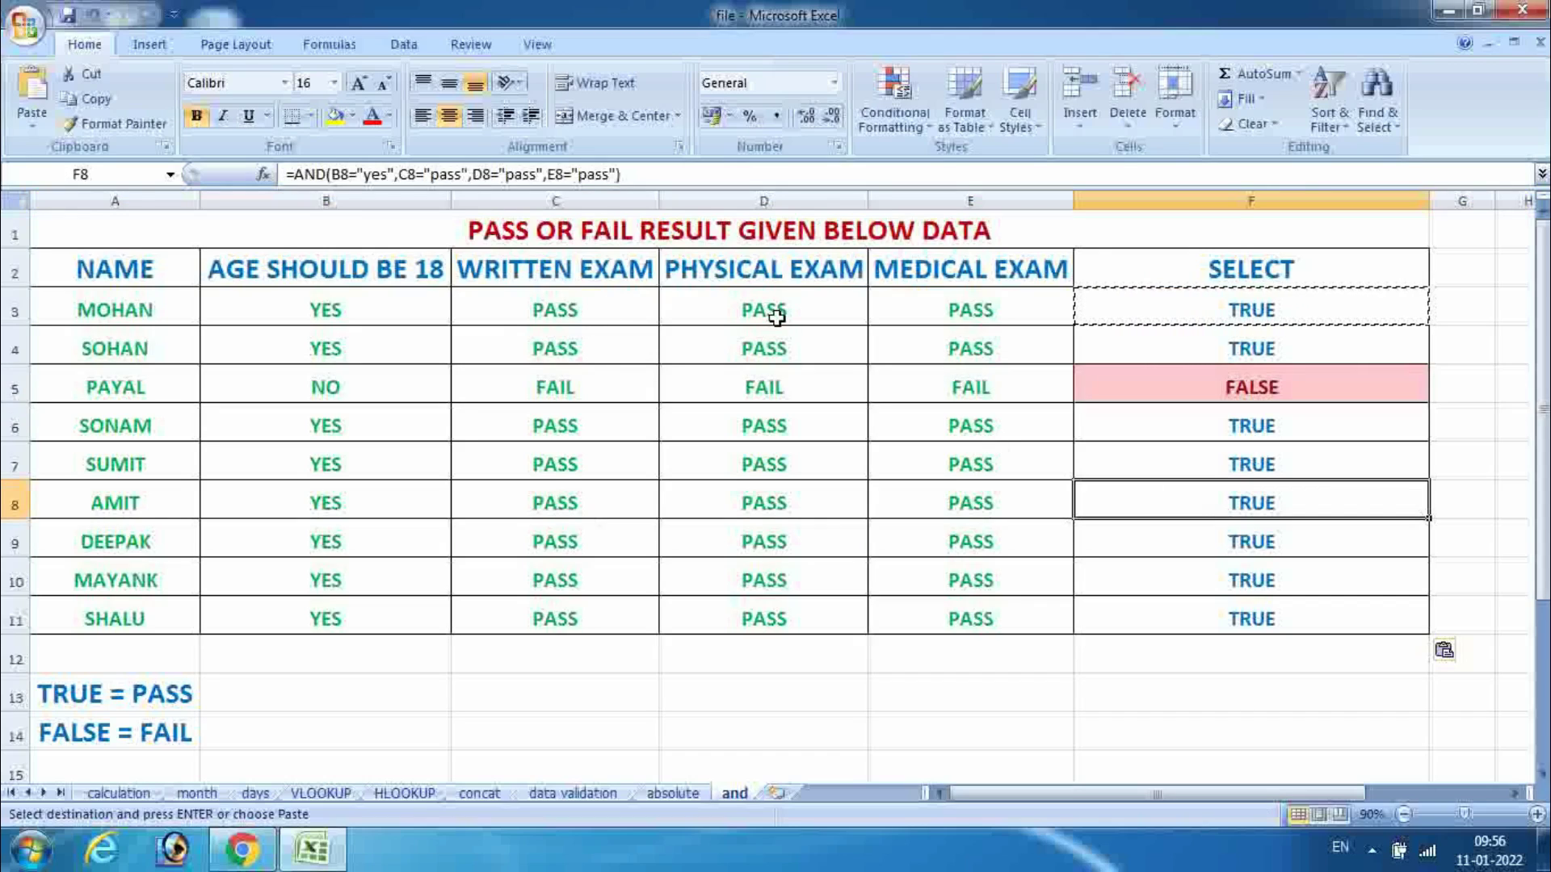
{"action": "left_click", "coordinate": [953, 312]}
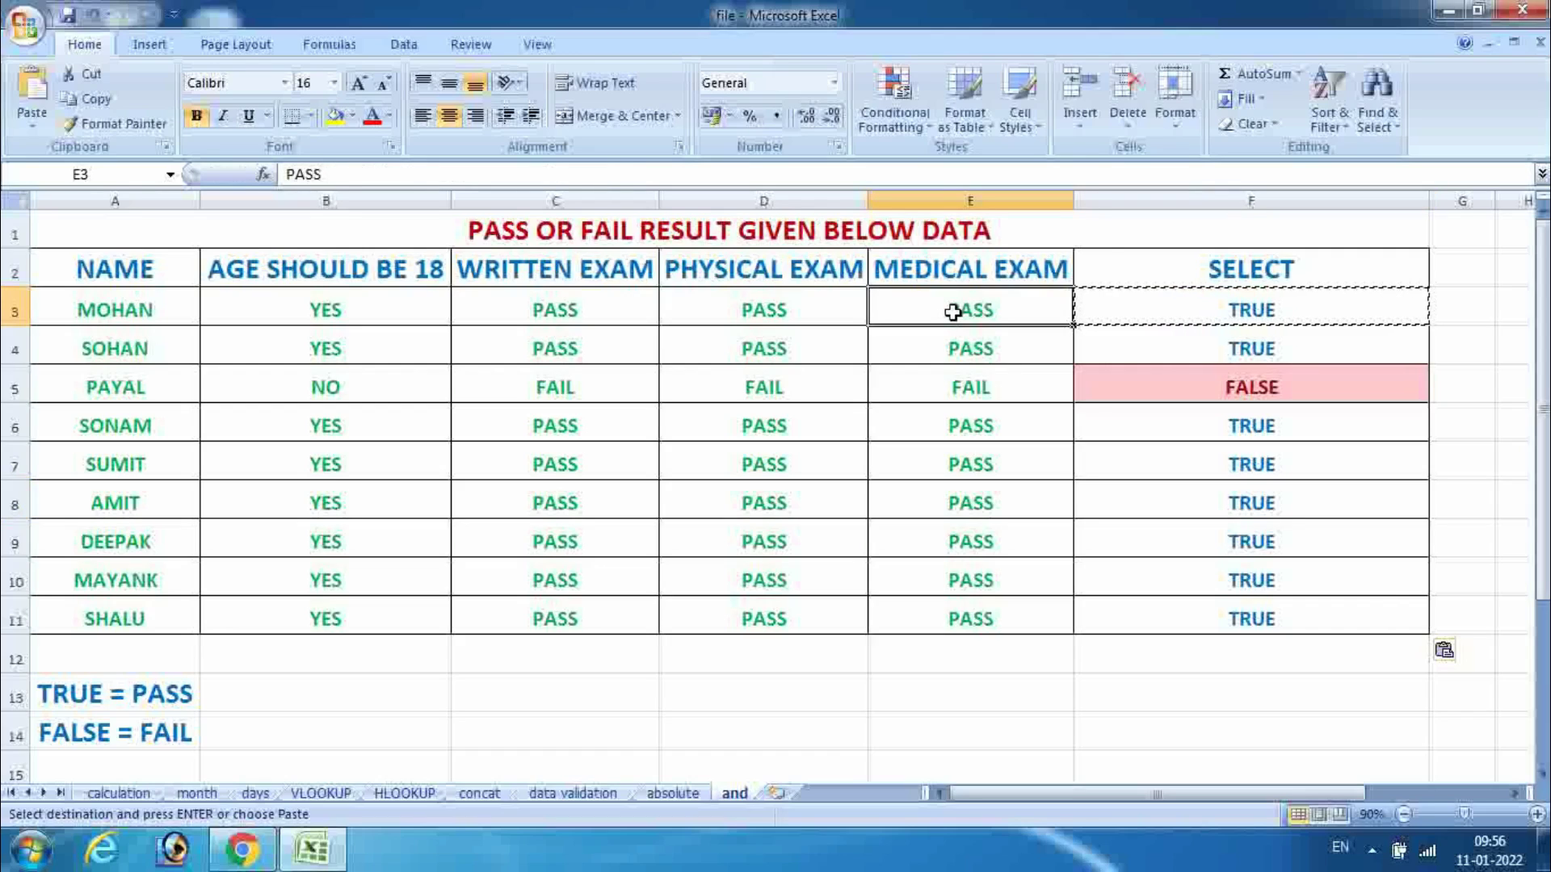
Change E3 to fail, C10 to FAIL and D8 to FAIL, turning rows 3, 8 and 10 FALSE.
{"action": "type", "text": "fail"}
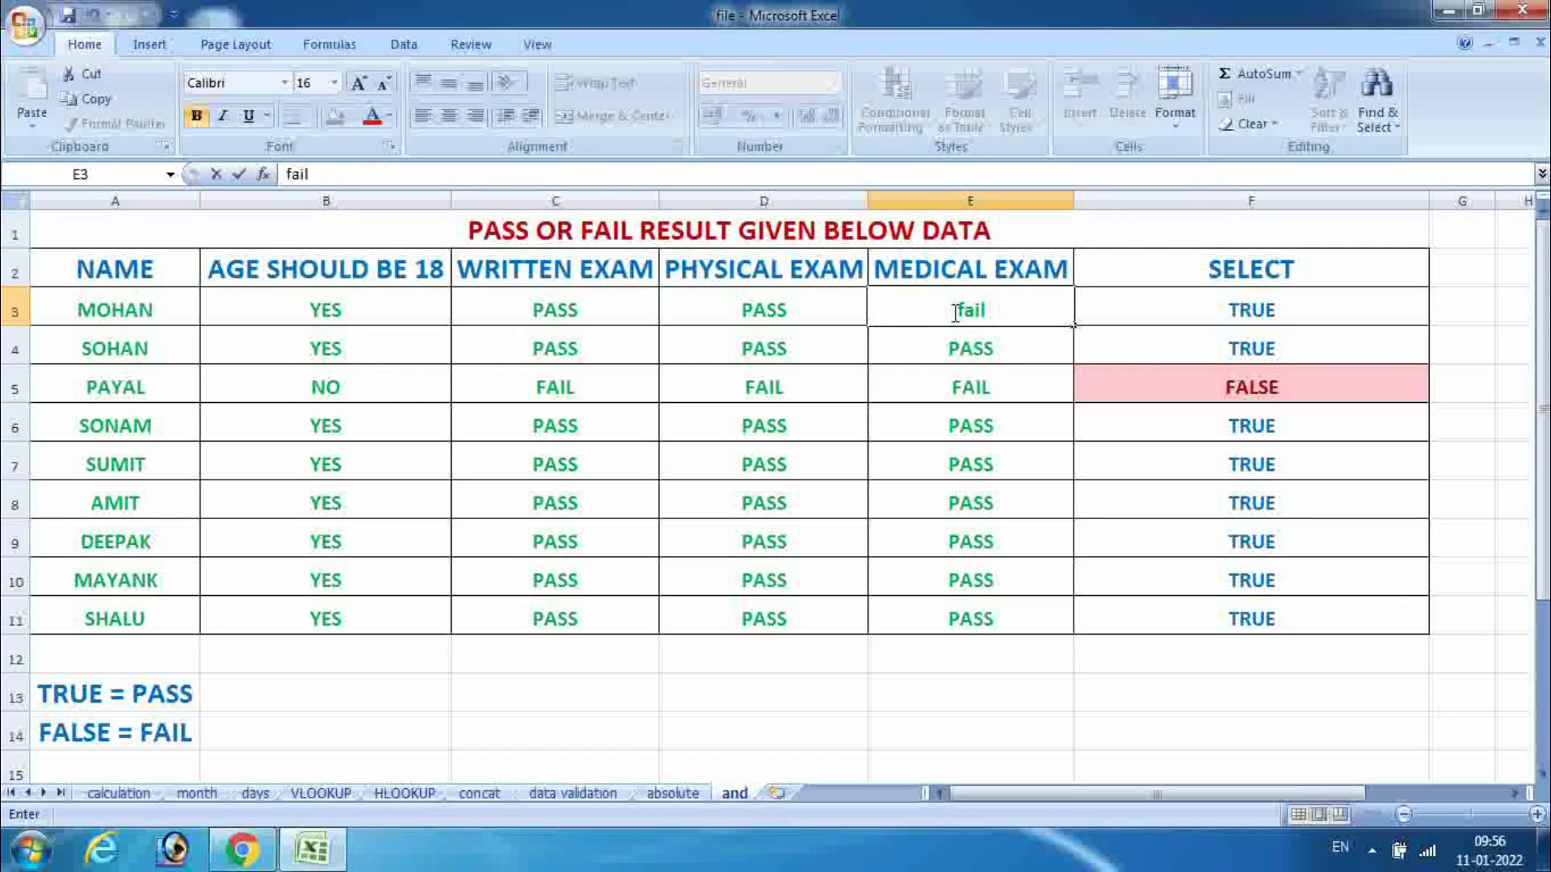
{"action": "key", "text": "Return"}
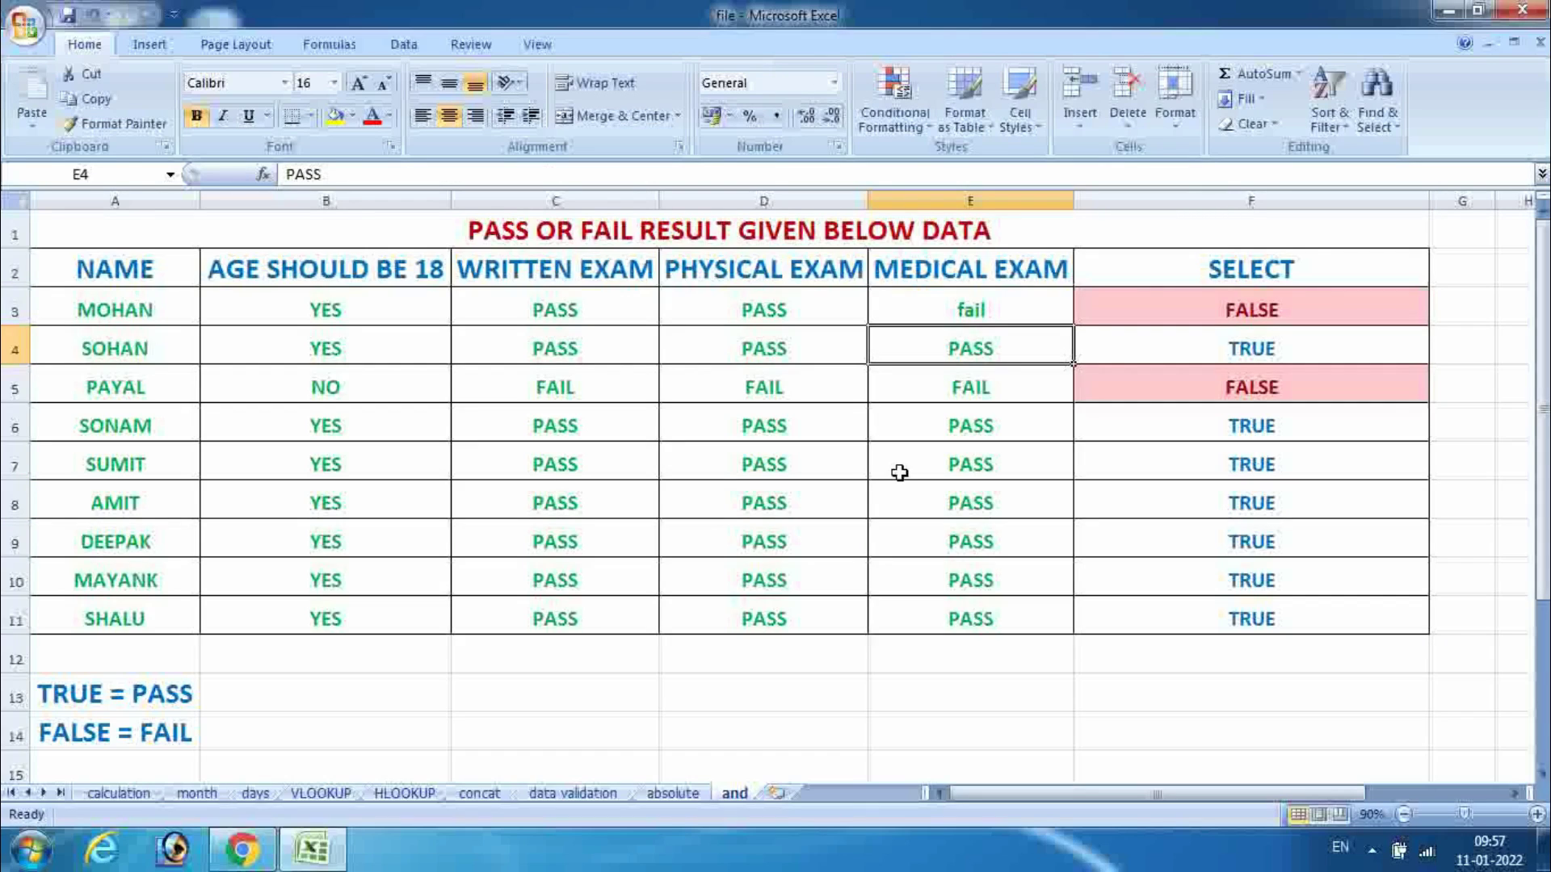
{"action": "left_click", "coordinate": [620, 565]}
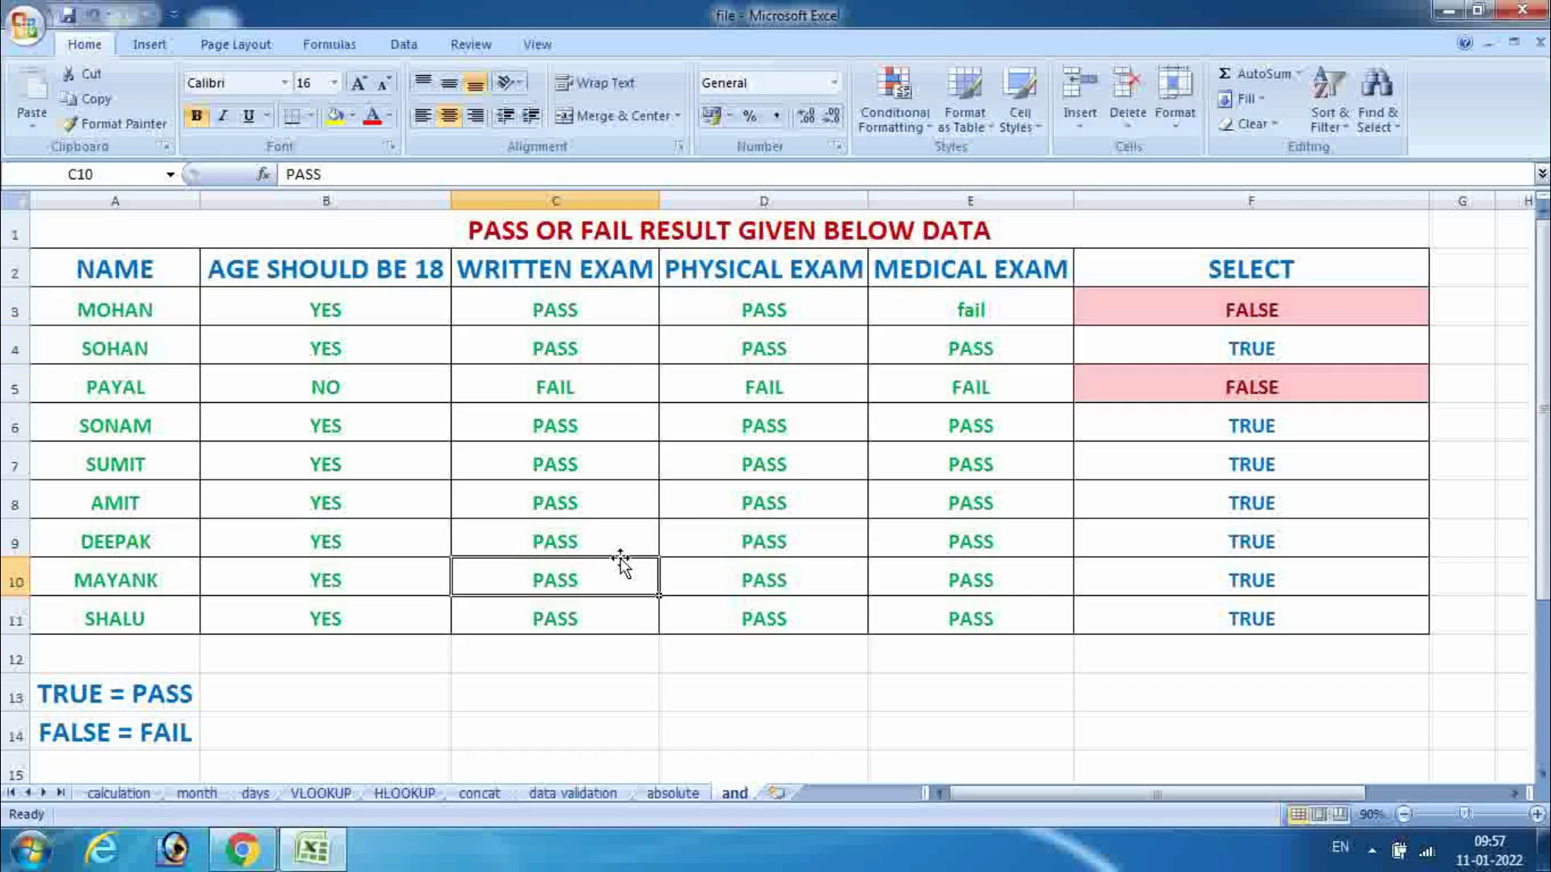
{"action": "type", "text": "FA"}
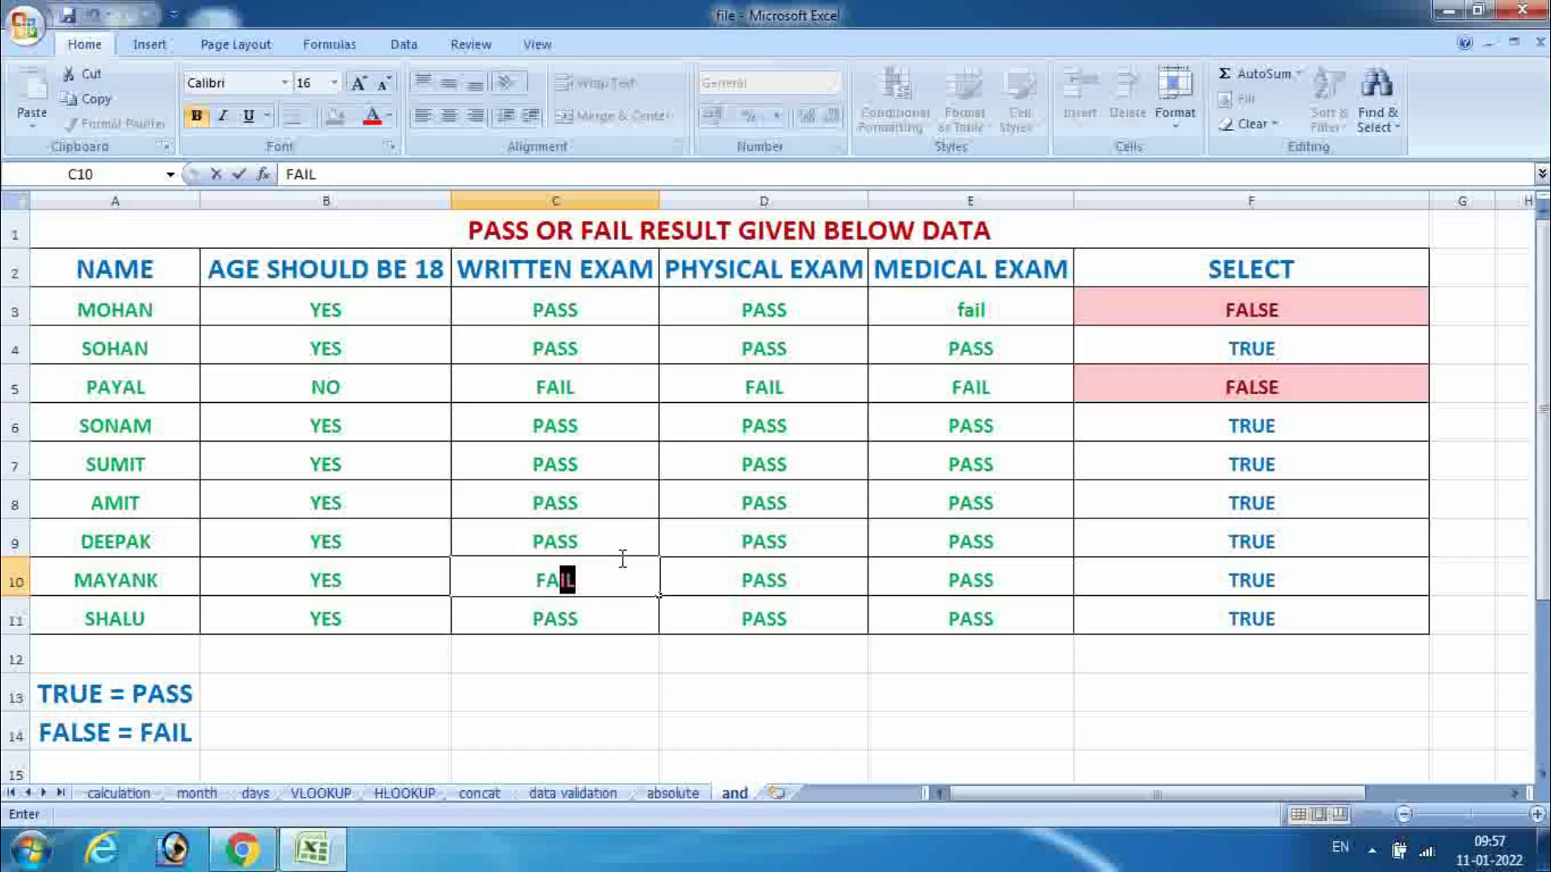
{"action": "type", "text": "IL"}
{"action": "key", "text": "Return"}
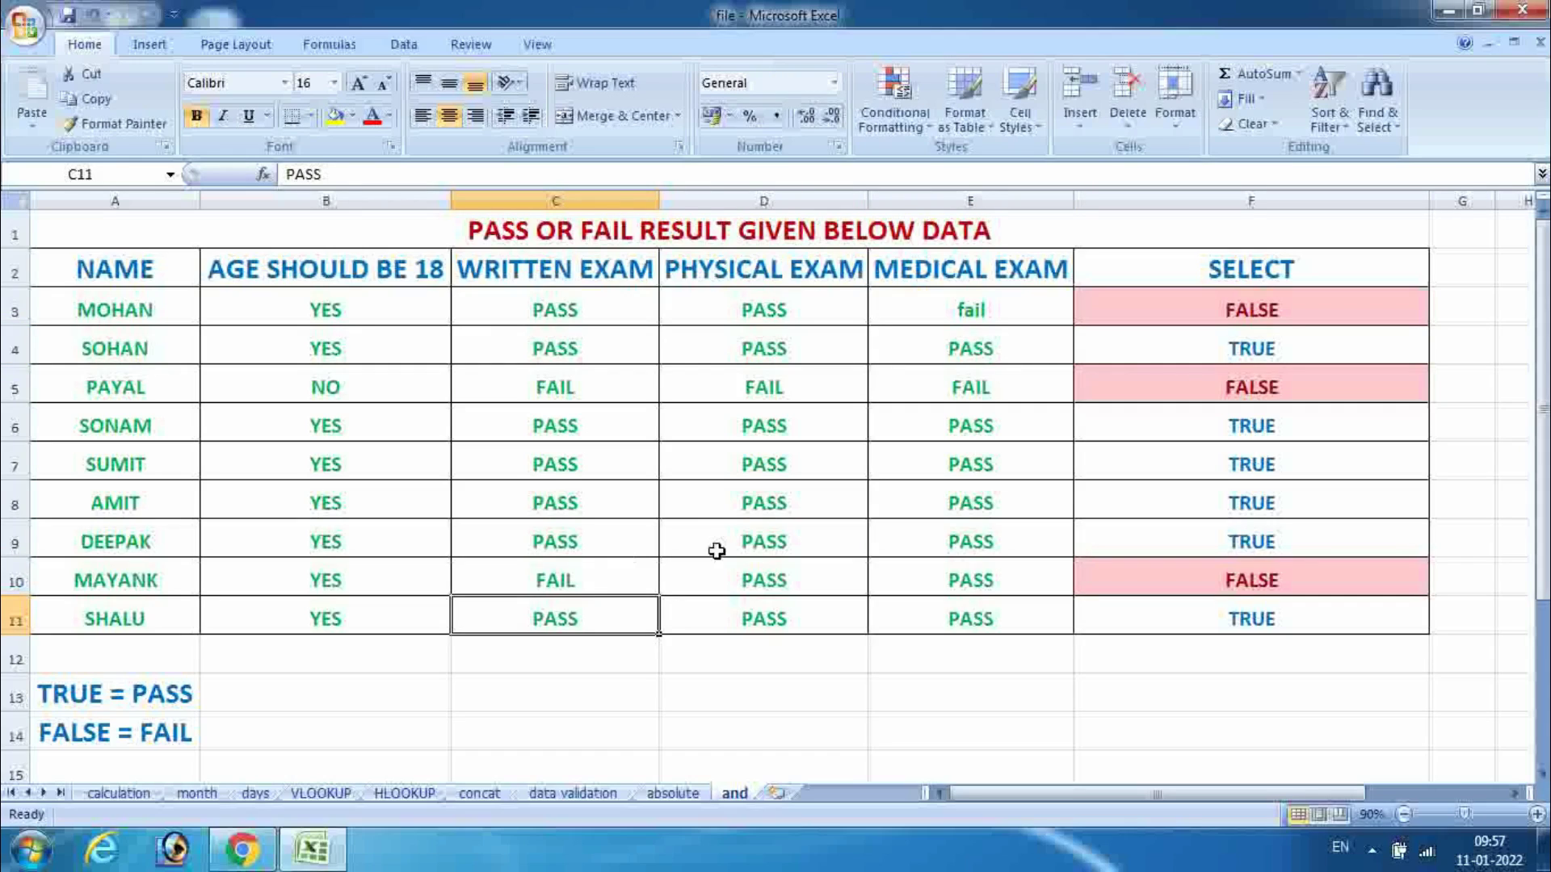
{"action": "left_click", "coordinate": [779, 508]}
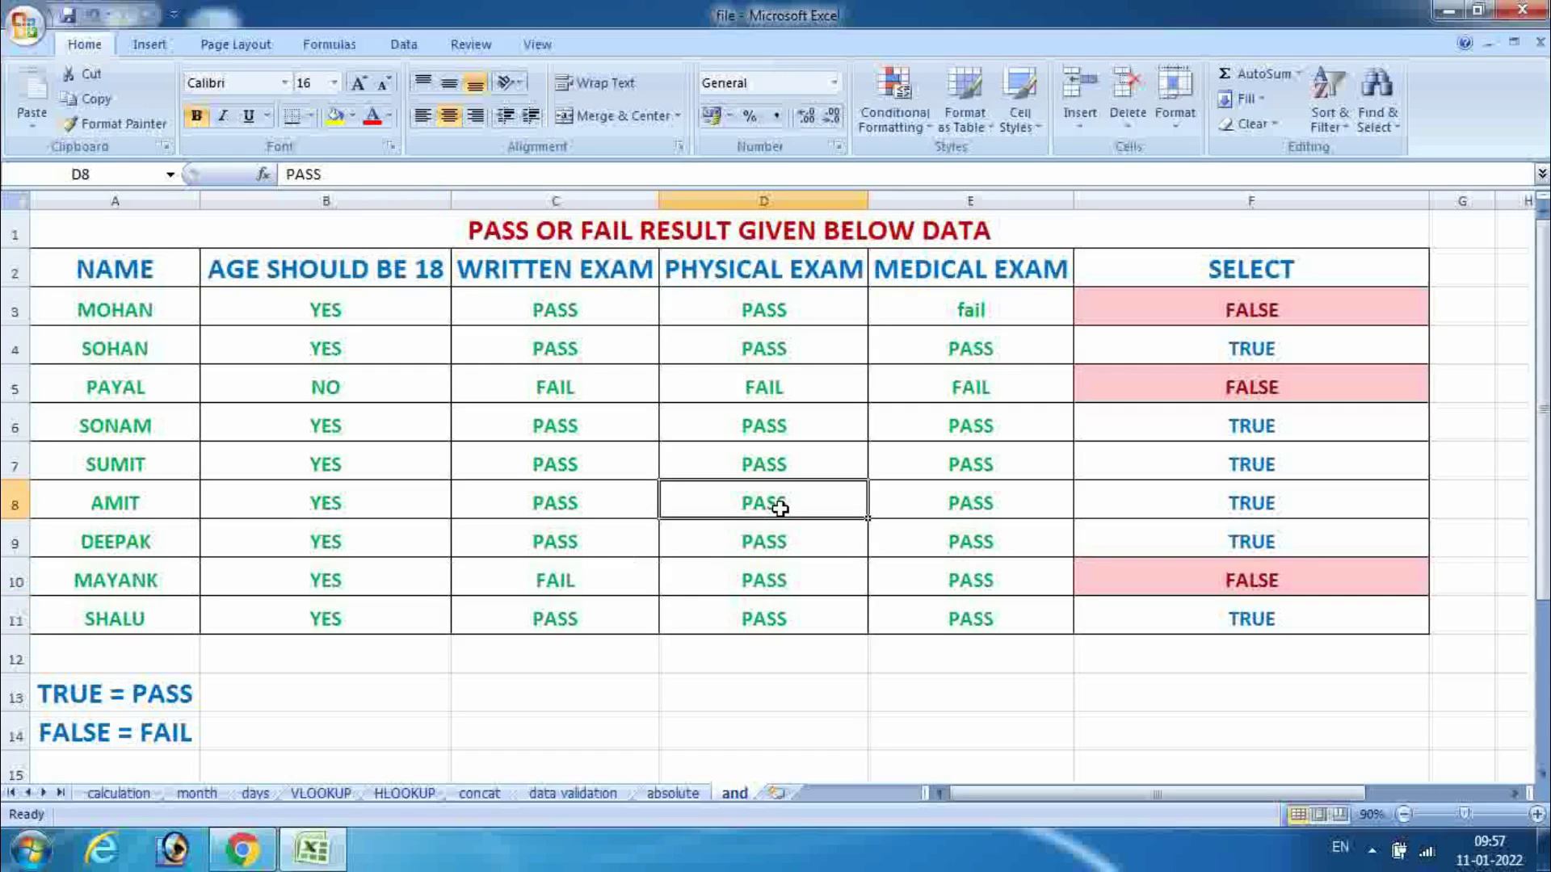
{"action": "type", "text": "FAIL"}
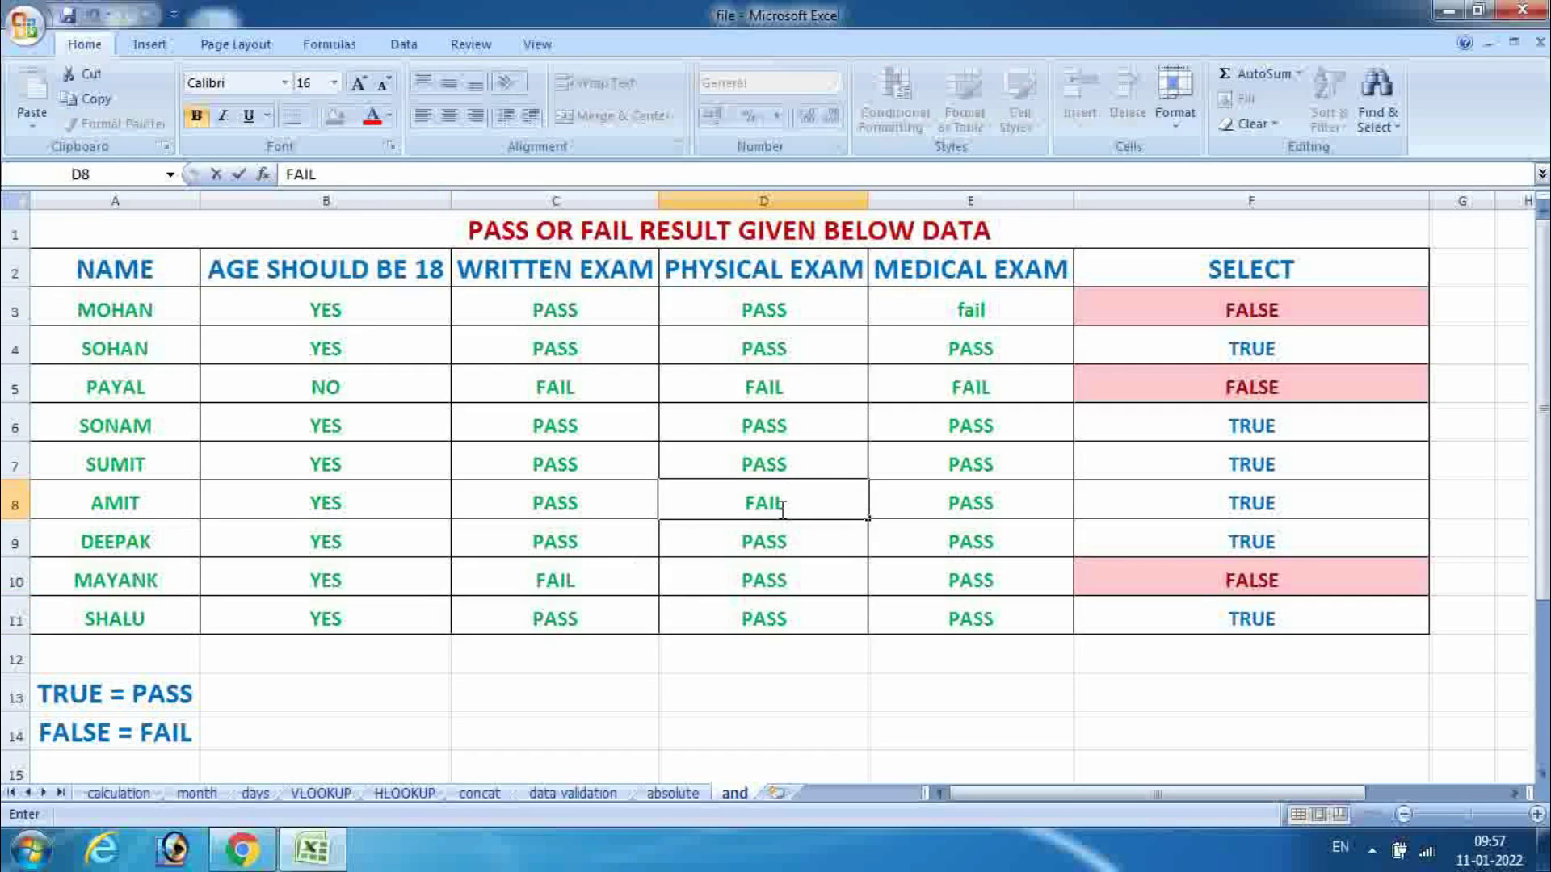
{"action": "key", "text": "Return"}
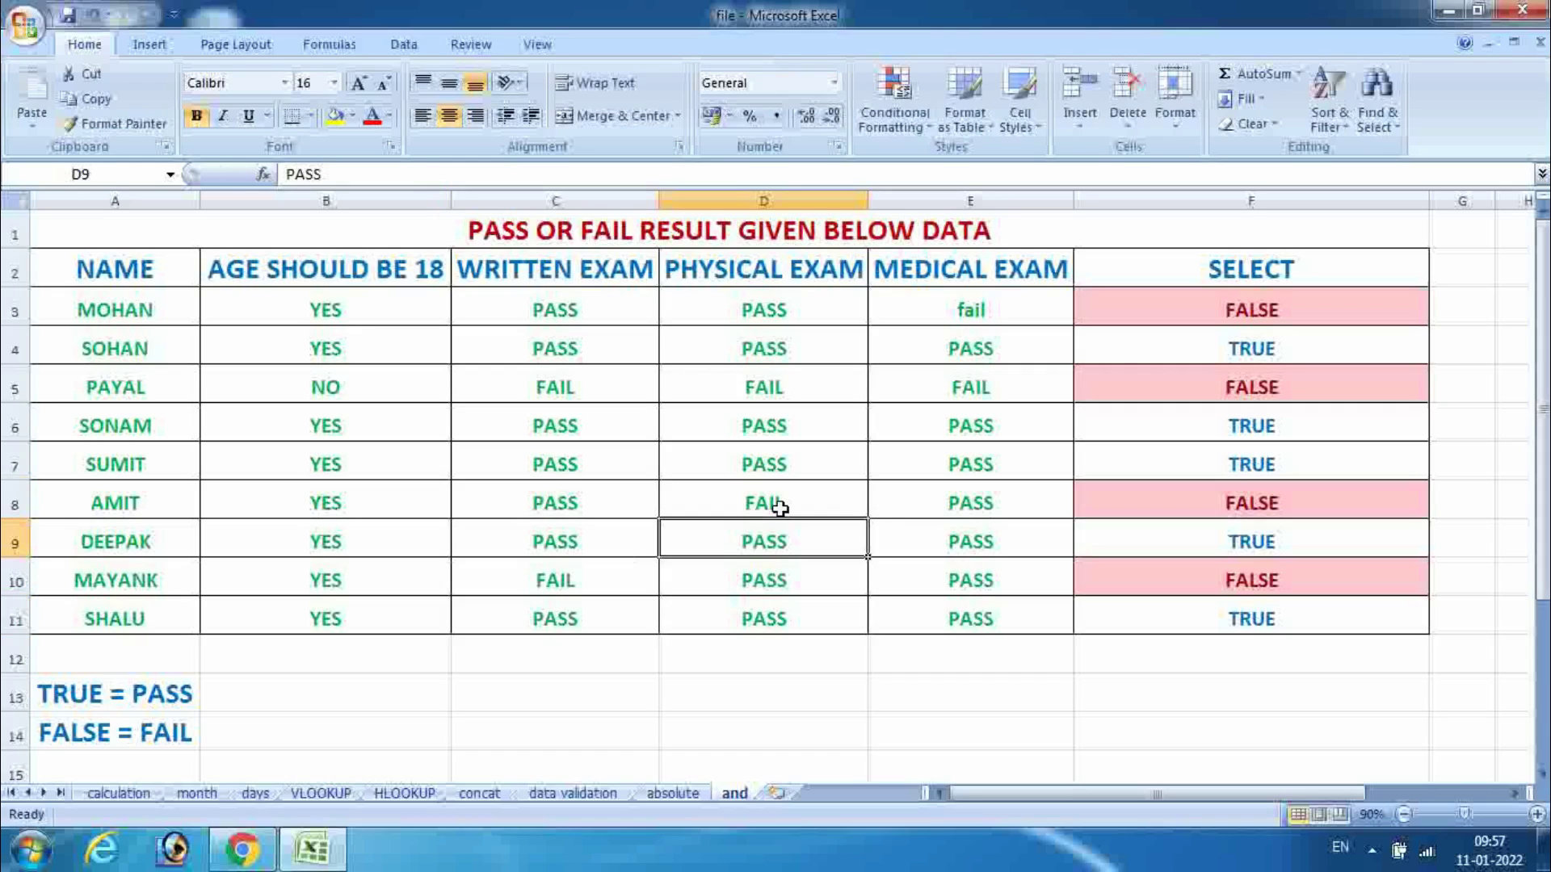
Restore E3 and D8 to PASS and set C11 to FAIL, so row 11 turns FALSE.
{"action": "left_click", "coordinate": [957, 314]}
{"action": "type", "text": "PA"}
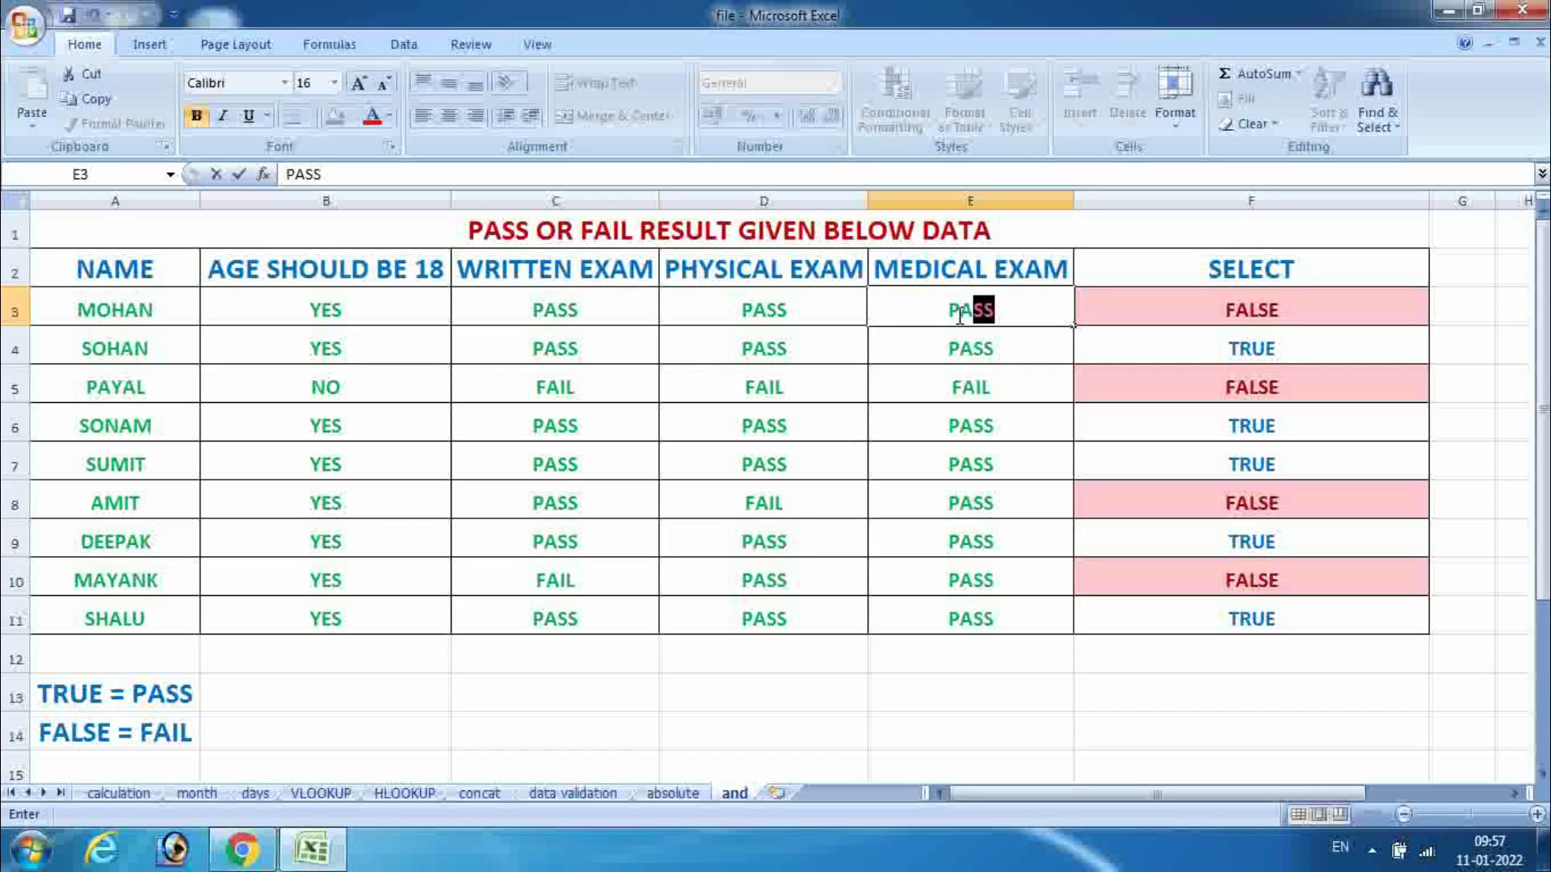
{"action": "type", "text": "SS"}
{"action": "key", "text": "Return"}
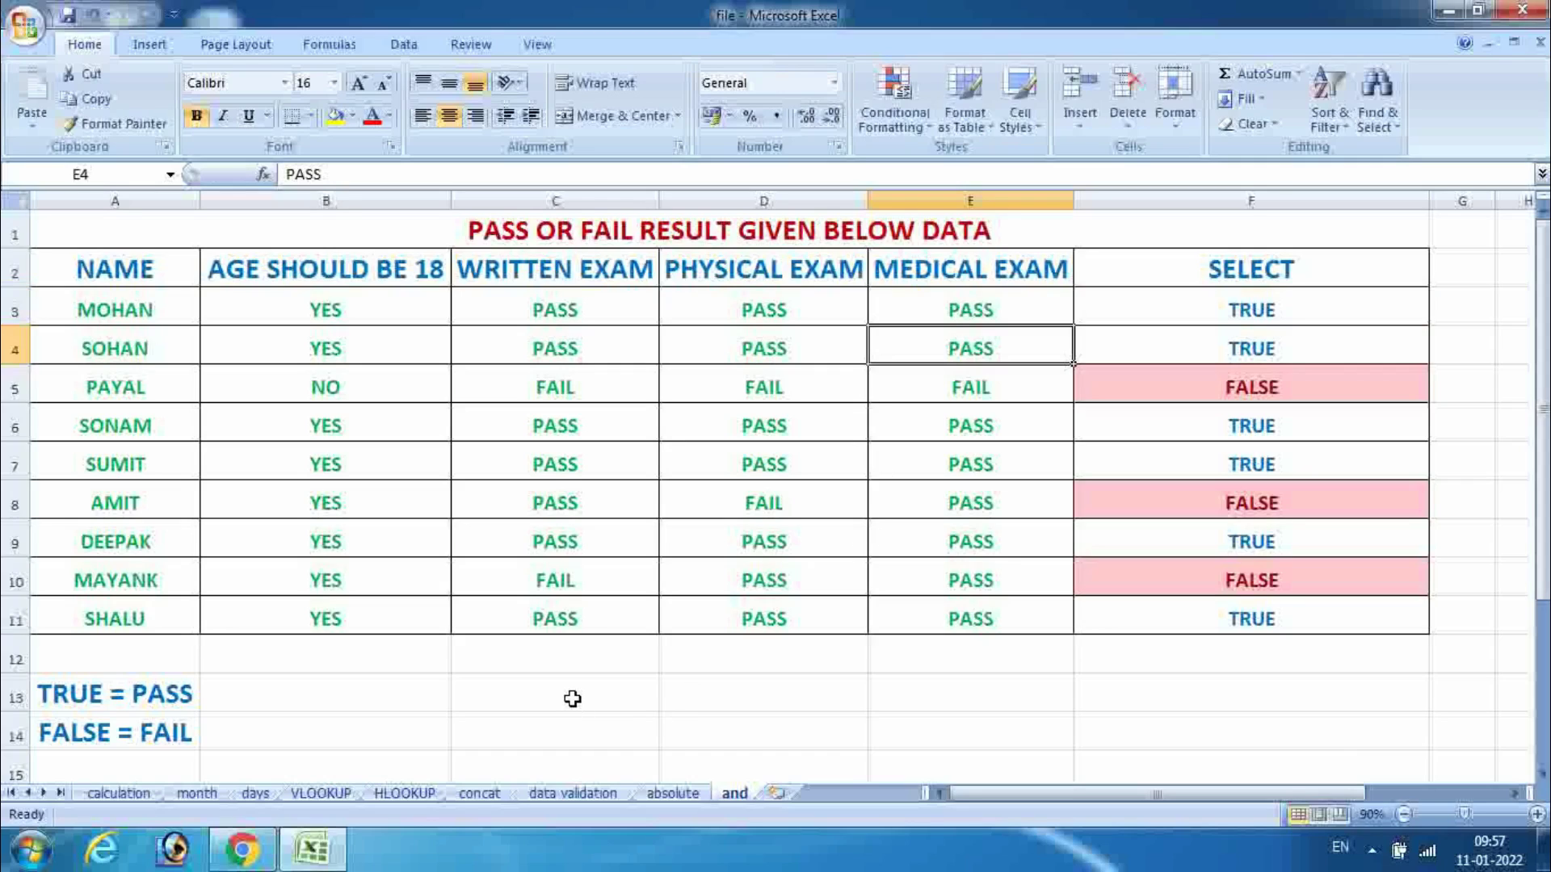
{"action": "left_click", "coordinate": [582, 626]}
{"action": "type", "text": "F"}
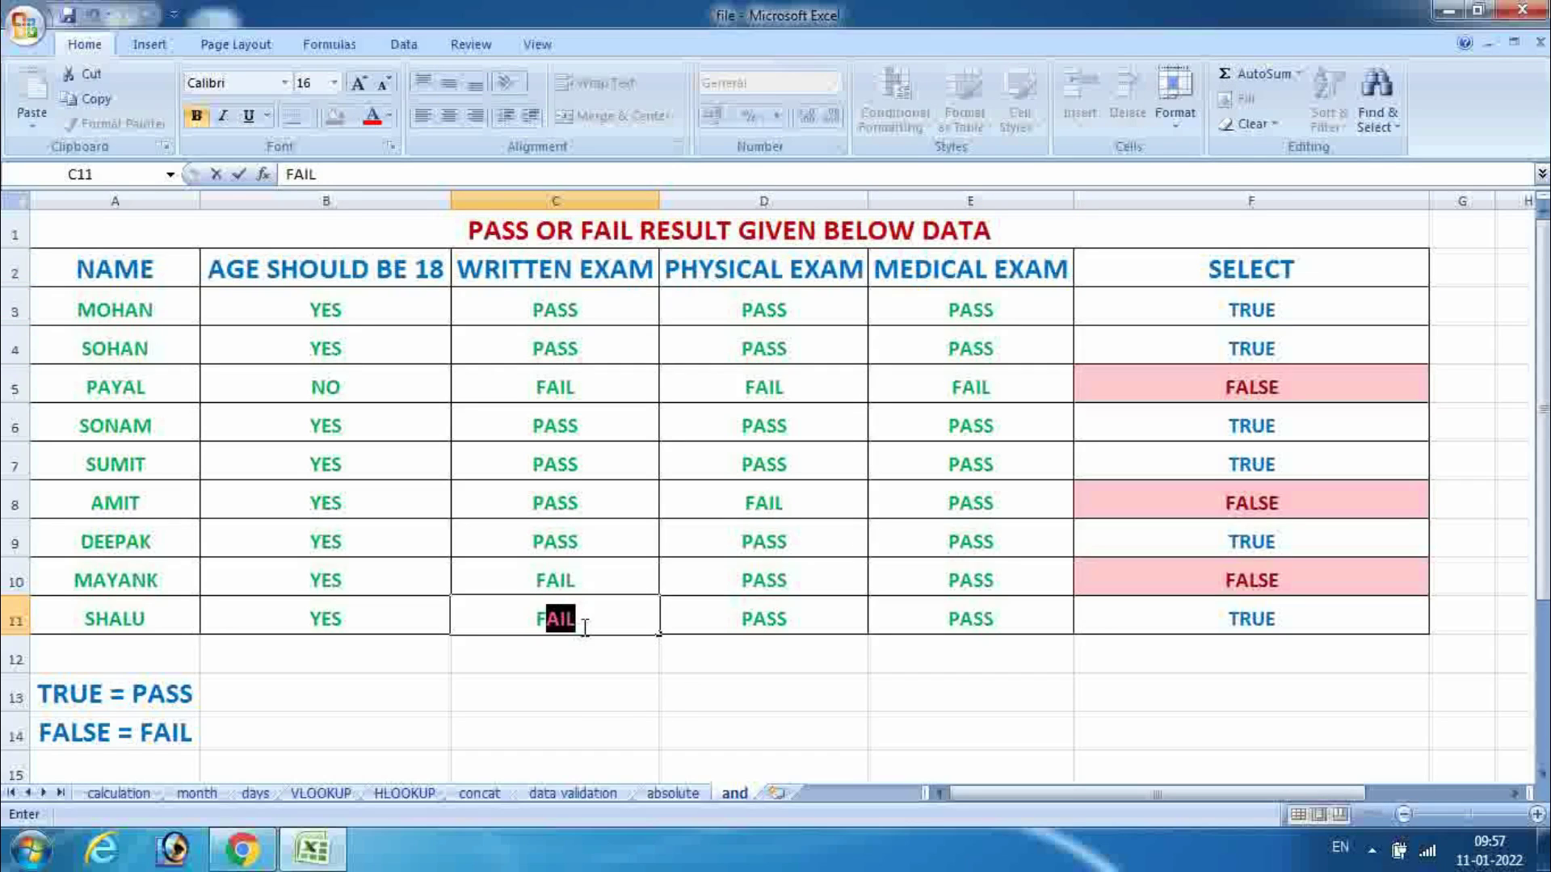
{"action": "type", "text": "AIL"}
{"action": "key", "text": "Return"}
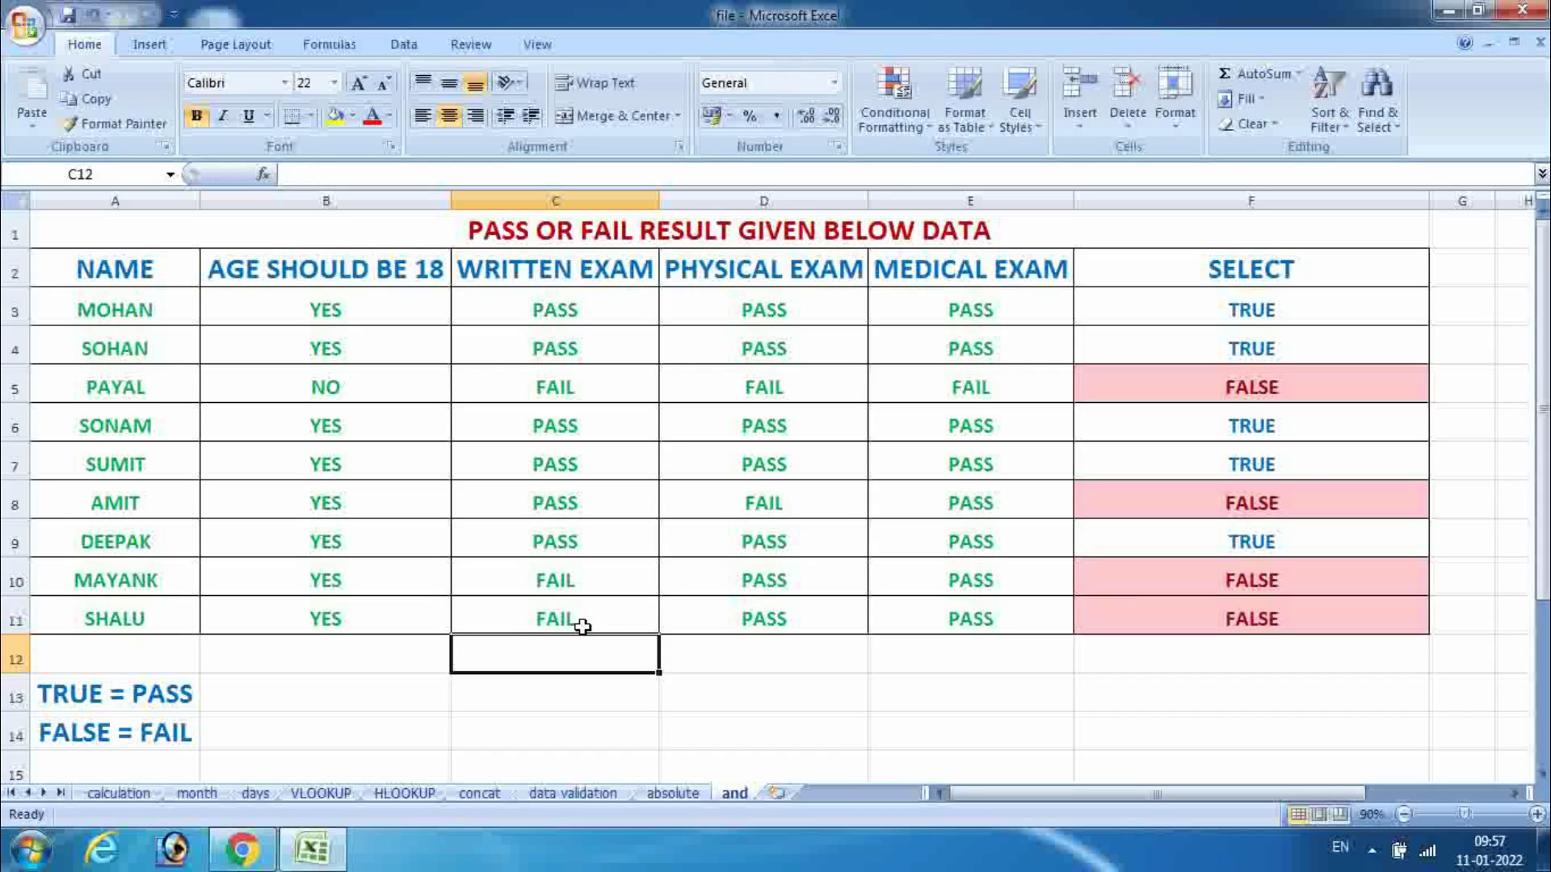
{"action": "left_click", "coordinate": [582, 626]}
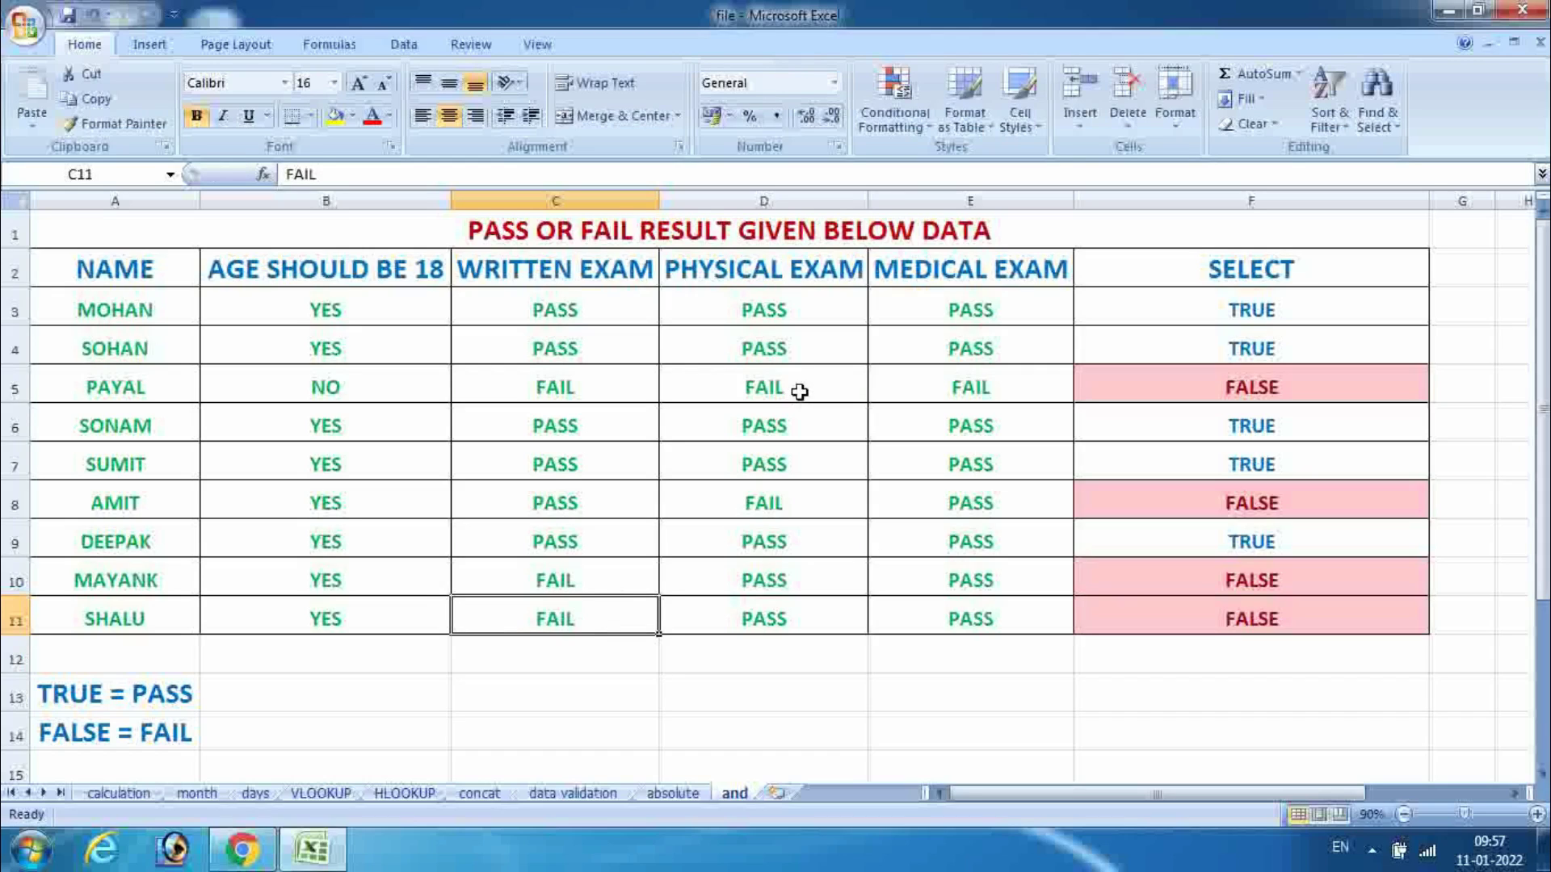
{"action": "left_click", "coordinate": [780, 524]}
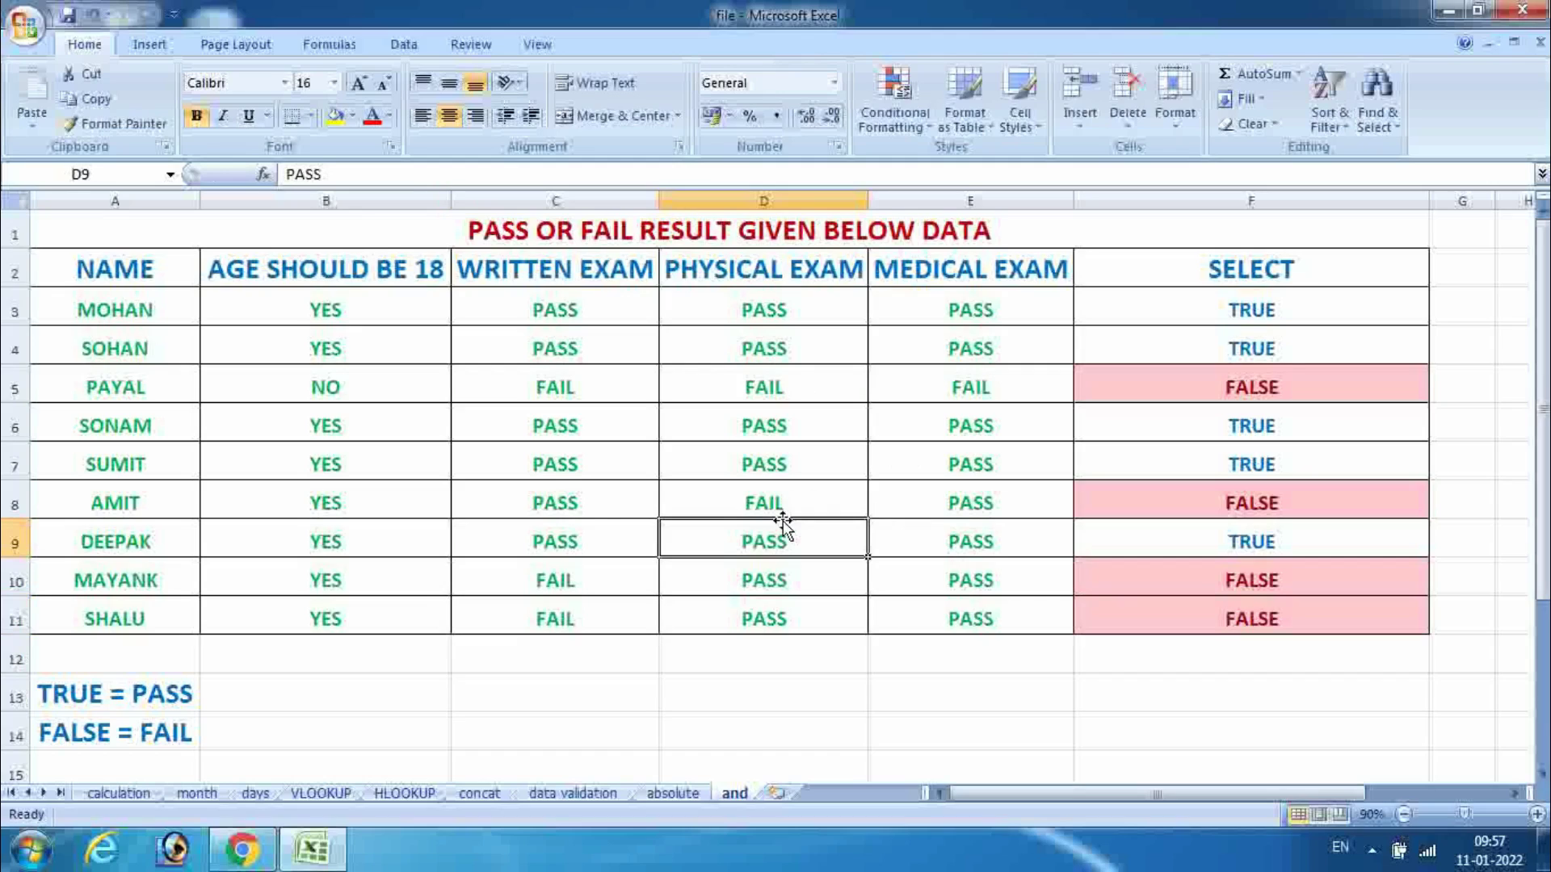
{"action": "left_click", "coordinate": [754, 489]}
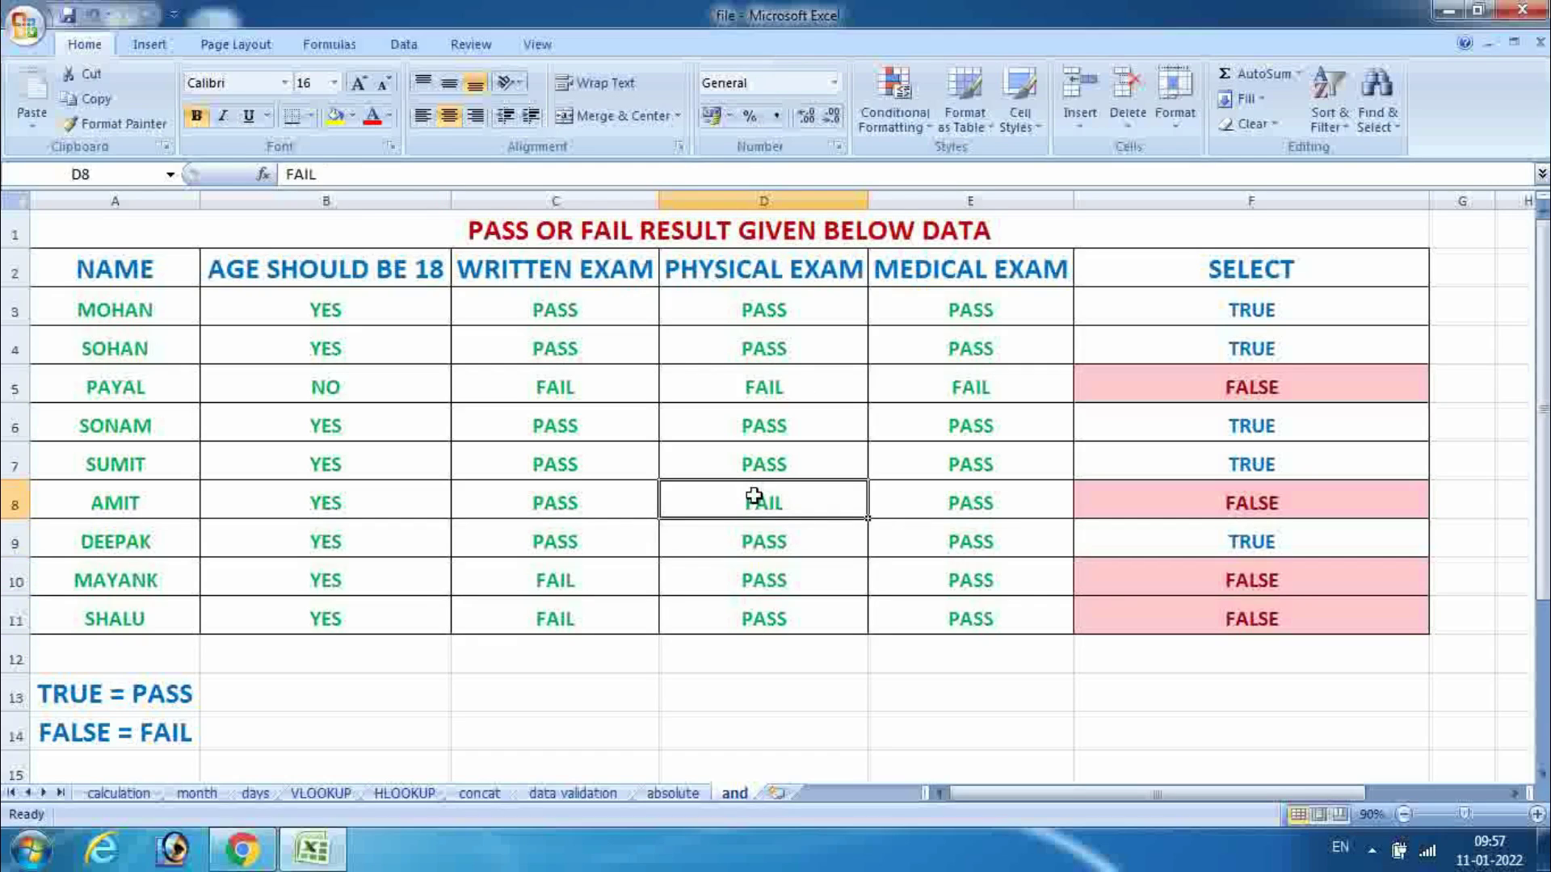
{"action": "type", "text": "PASS"}
{"action": "key", "text": "Return"}
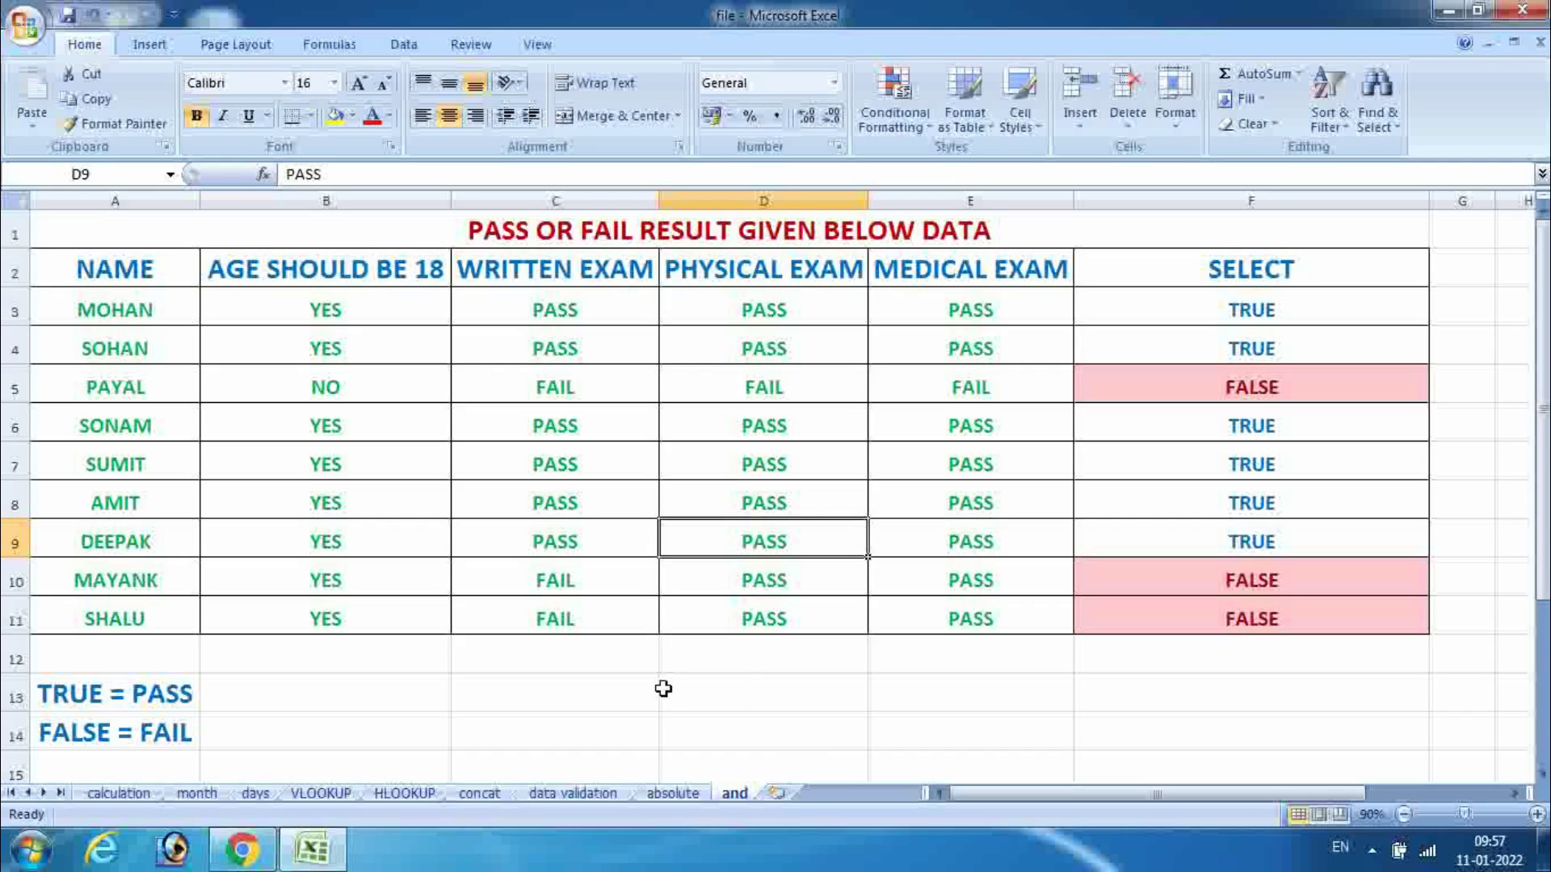
Enter 'THANK YOU' in cell C13 below the table.
{"action": "left_click", "coordinate": [613, 695]}
{"action": "type", "text": "T"}
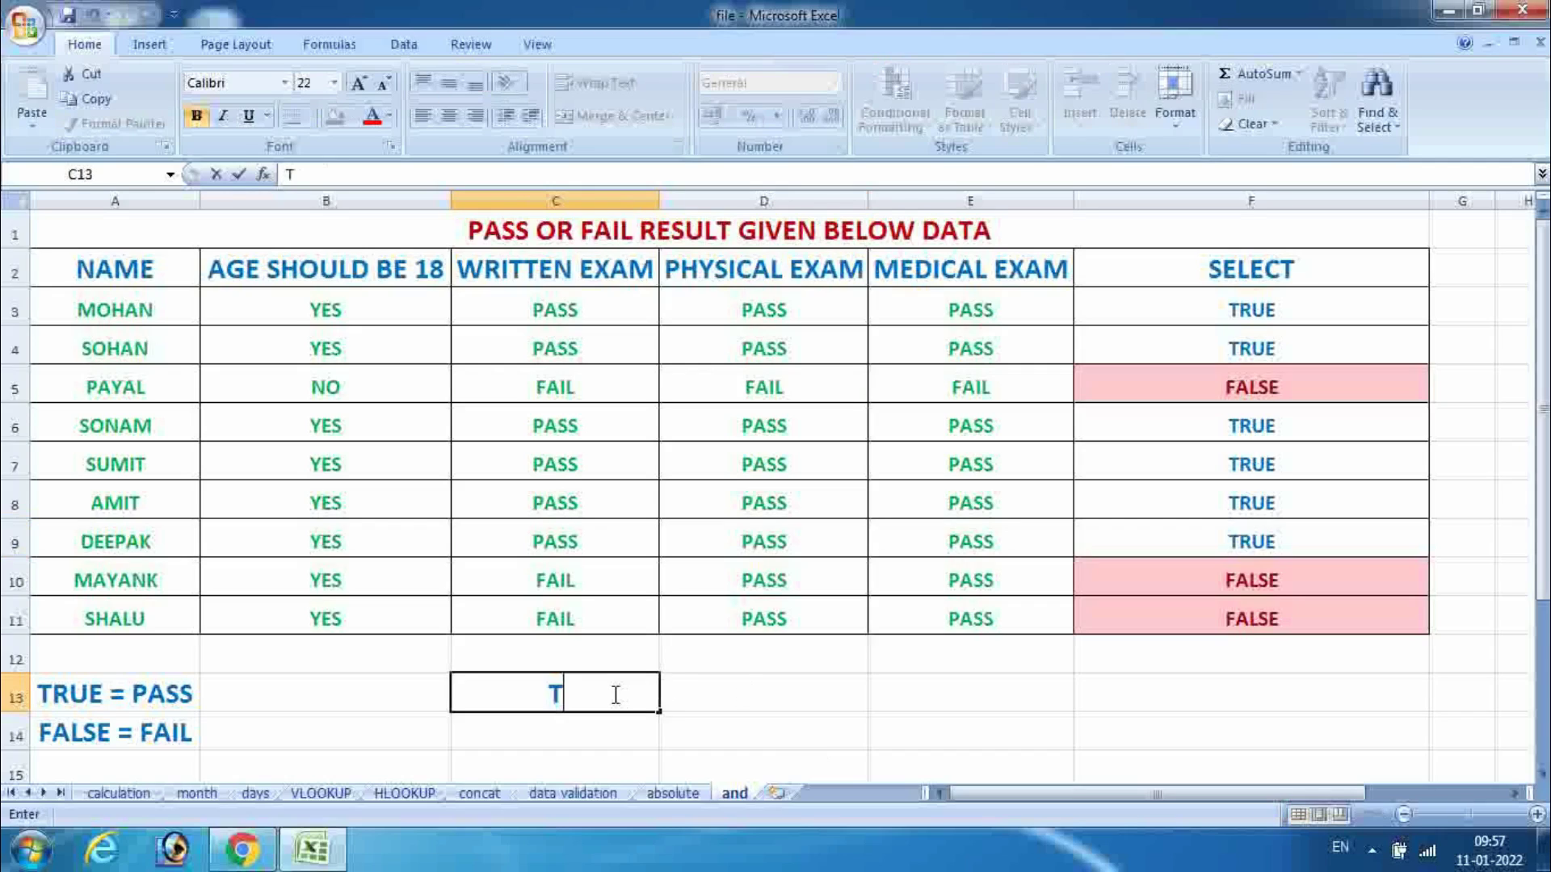
{"action": "type", "text": "HANK "}
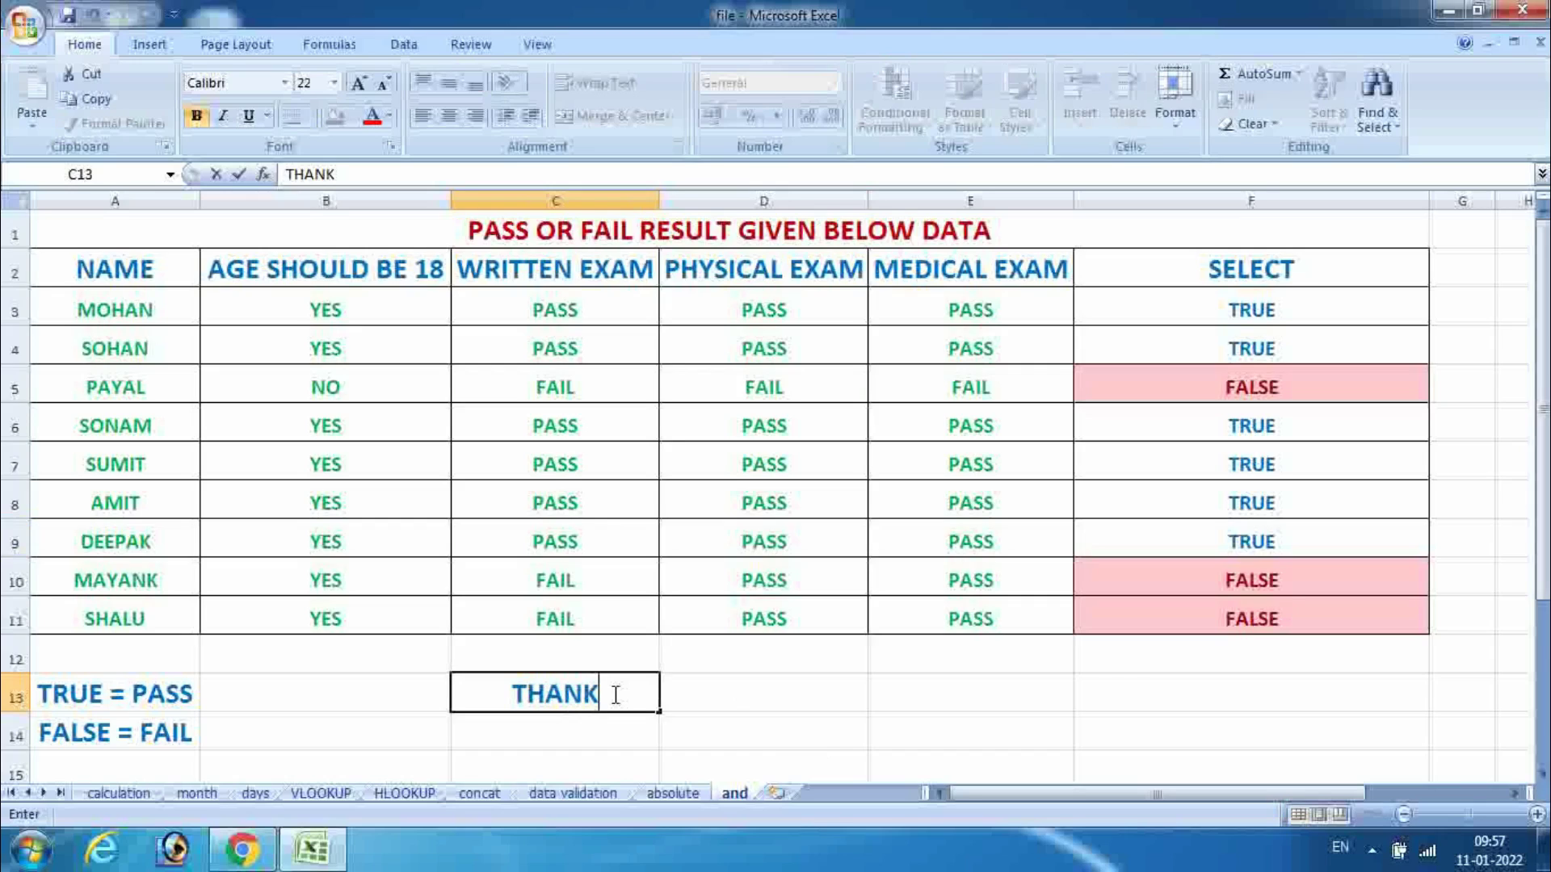
{"action": "type", "text": "YOU"}
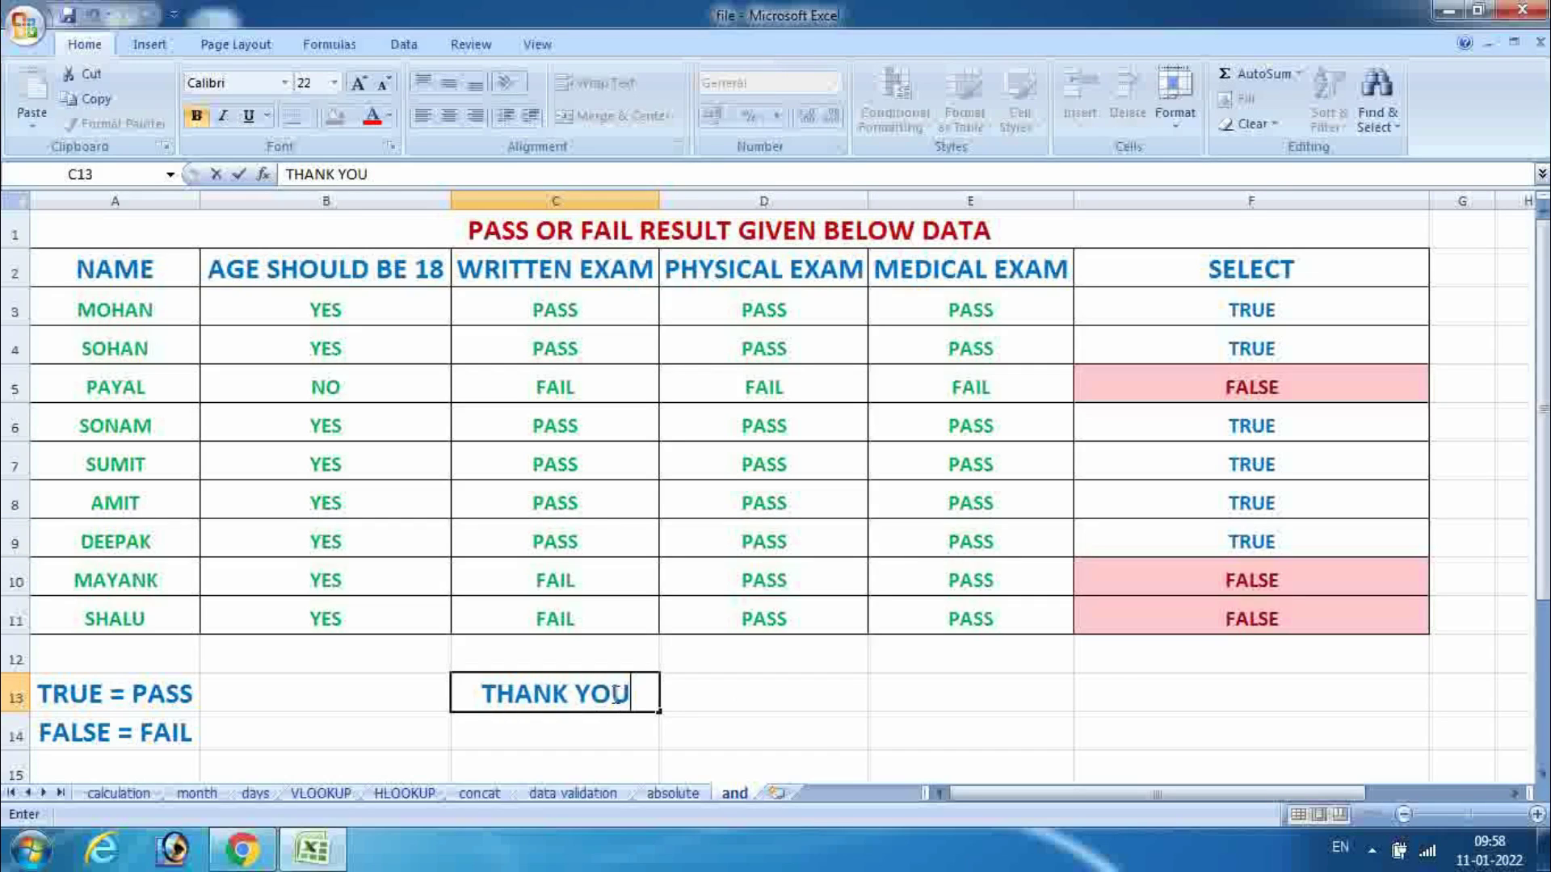